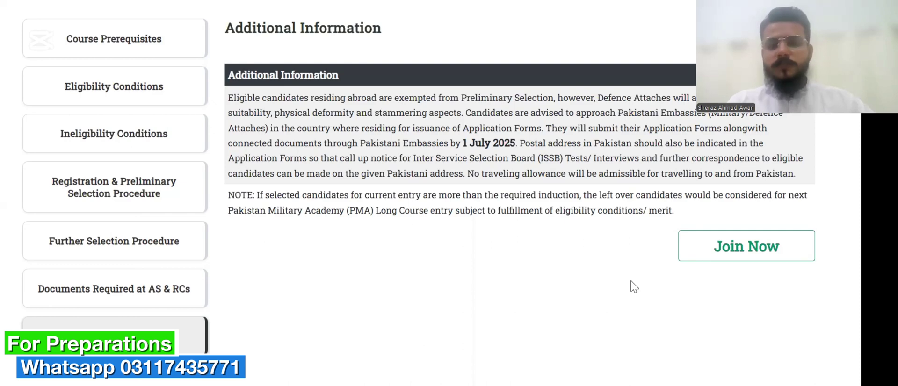
Start the PMA 156 Long Course online registration with Join Now.
{"action": "left_click", "coordinate": [717, 253]}
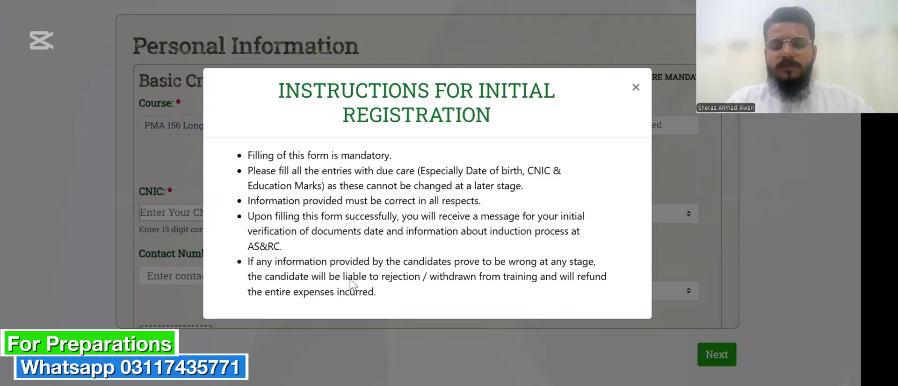
Close the Instructions for Initial Registration notice.
{"action": "left_click", "coordinate": [696, 242]}
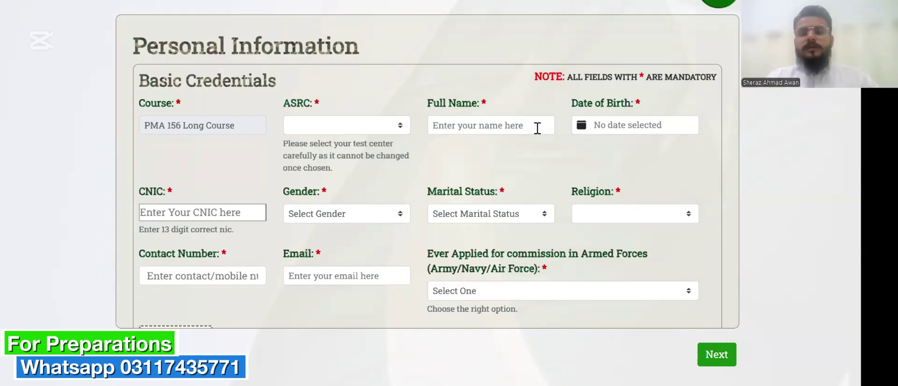
Enter the applicant's full name, leaving the ASRC test centre unselected.
{"action": "scroll", "coordinate": [523, 133], "scroll_direction": "up", "scroll_amount": 1}
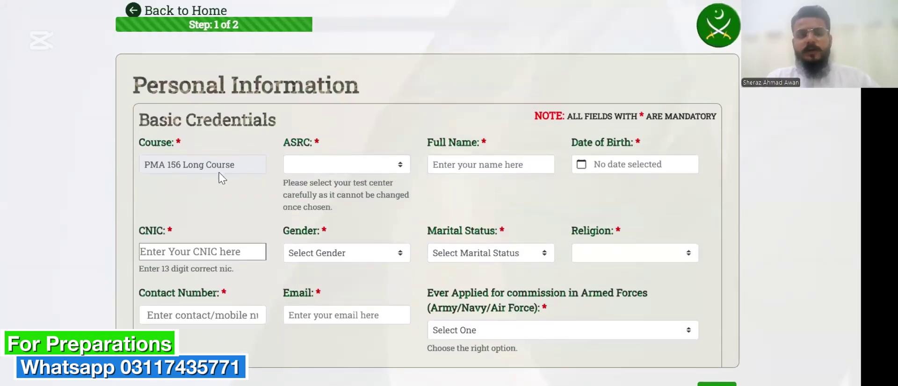
{"action": "left_click", "coordinate": [331, 169]}
{"action": "scroll", "coordinate": [333, 121], "scroll_direction": "down", "scroll_amount": 1}
{"action": "scroll", "coordinate": [331, 107], "scroll_direction": "up", "scroll_amount": 1}
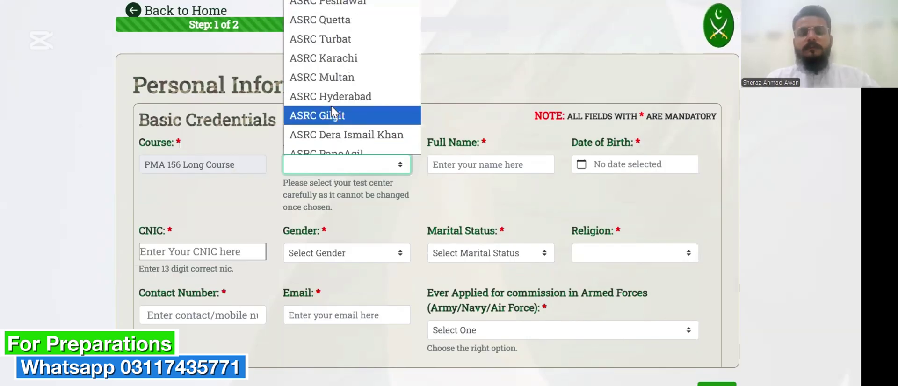
{"action": "scroll", "coordinate": [329, 121], "scroll_direction": "down", "scroll_amount": 1}
{"action": "scroll", "coordinate": [330, 124], "scroll_direction": "up", "scroll_amount": 1}
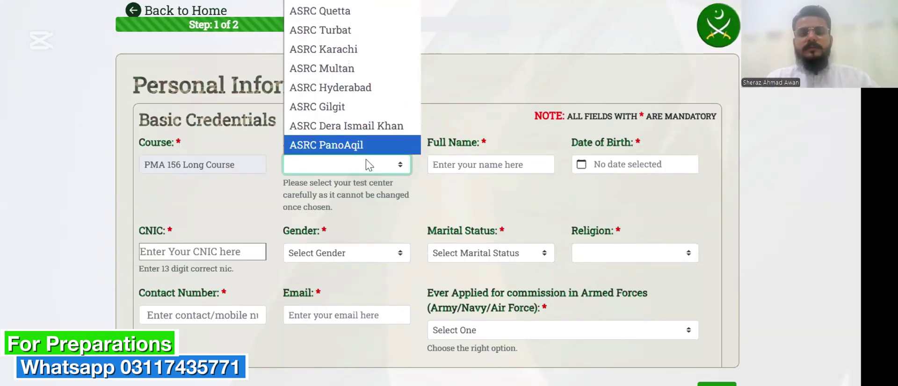
{"action": "left_click", "coordinate": [358, 162]}
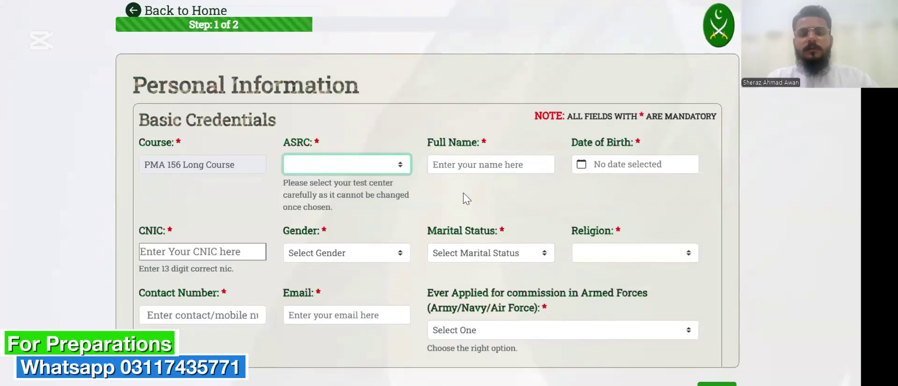
{"action": "scroll", "coordinate": [463, 194], "scroll_direction": "down", "scroll_amount": 2}
{"action": "left_click", "coordinate": [399, 97]}
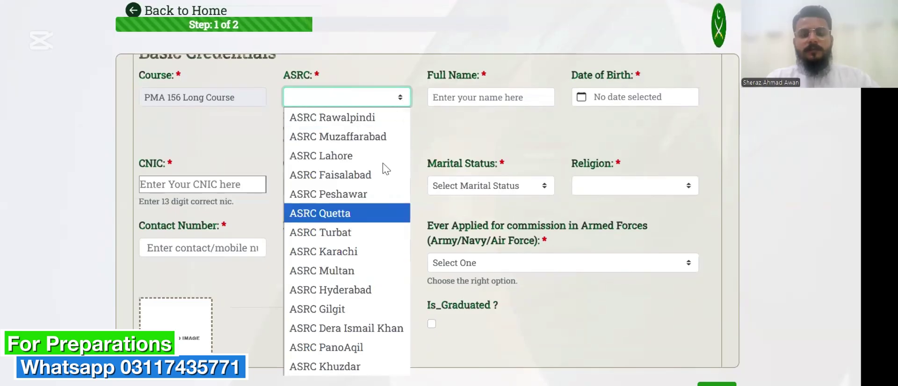
{"action": "left_click", "coordinate": [397, 97]}
{"action": "left_click", "coordinate": [462, 99]}
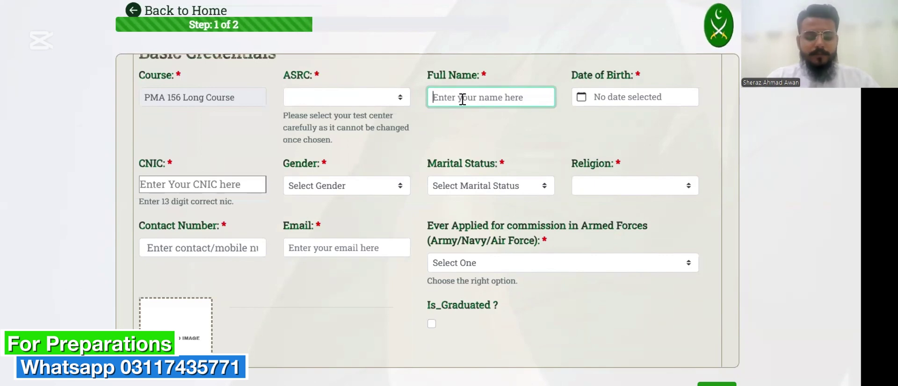
{"action": "type", "text": "Imran K"}
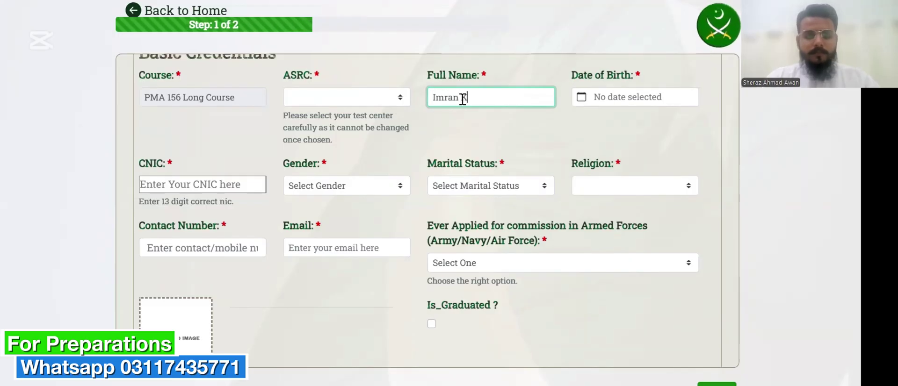
{"action": "type", "text": "han"}
Set the date of birth to Thursday, March 1, 2007.
{"action": "left_click", "coordinate": [627, 104]}
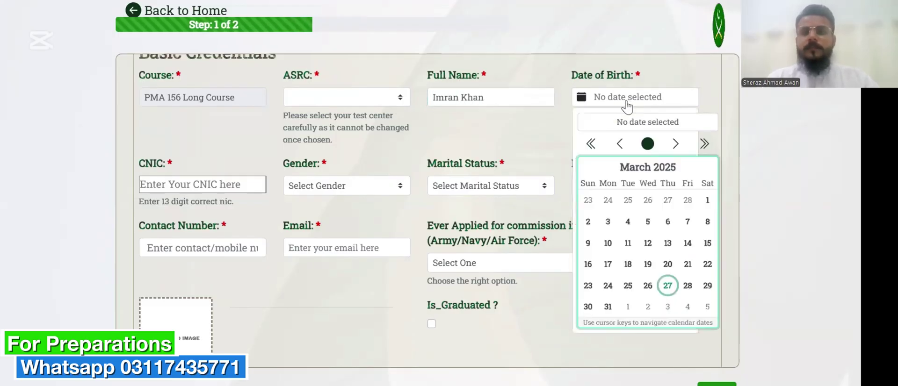
{"action": "left_click", "coordinate": [595, 150]}
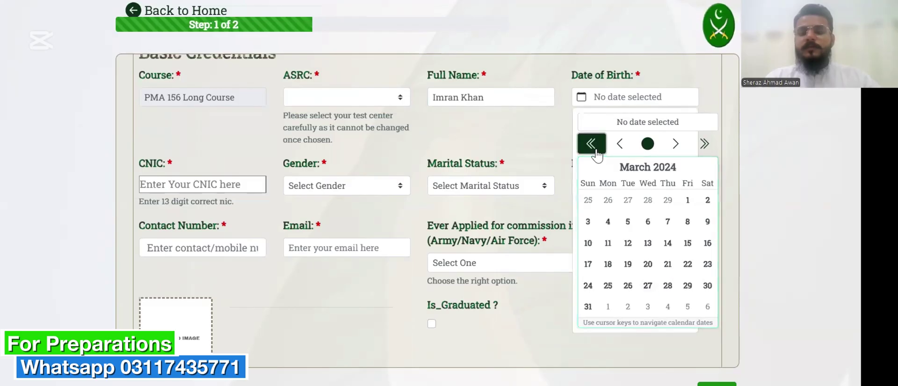
{"action": "left_click", "coordinate": [592, 144]}
{"action": "left_click", "coordinate": [592, 143]}
{"action": "left_click", "coordinate": [592, 143]}
{"action": "left_click", "coordinate": [591, 144]}
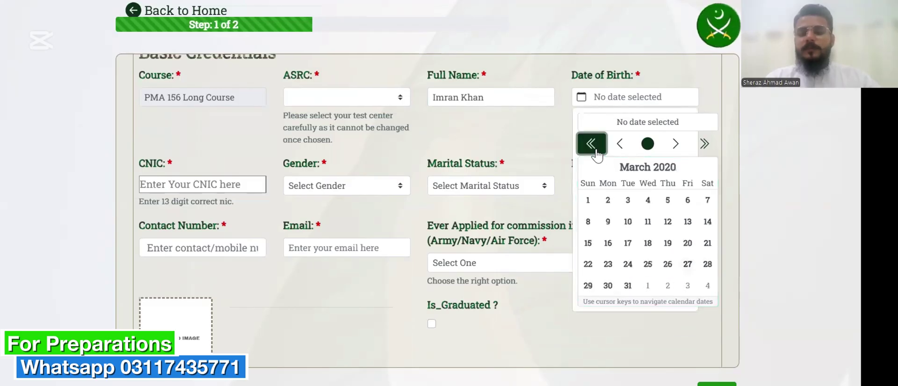
{"action": "left_click", "coordinate": [597, 151]}
{"action": "left_click", "coordinate": [597, 151]}
{"action": "left_click", "coordinate": [596, 151]}
{"action": "left_click", "coordinate": [597, 150]}
{"action": "left_click", "coordinate": [597, 151]}
{"action": "left_click", "coordinate": [597, 150]}
{"action": "left_click", "coordinate": [597, 150]}
{"action": "left_click", "coordinate": [597, 151]}
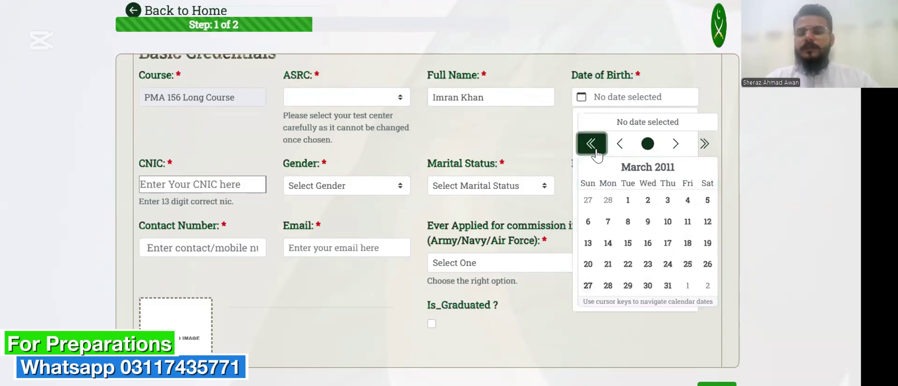
{"action": "left_click", "coordinate": [597, 151]}
{"action": "left_click", "coordinate": [597, 150]}
{"action": "left_click", "coordinate": [597, 150]}
{"action": "left_click", "coordinate": [596, 151]}
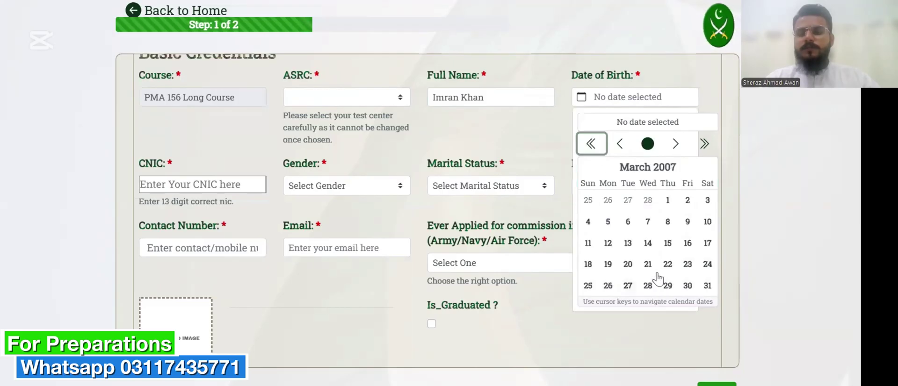
{"action": "left_click", "coordinate": [667, 201]}
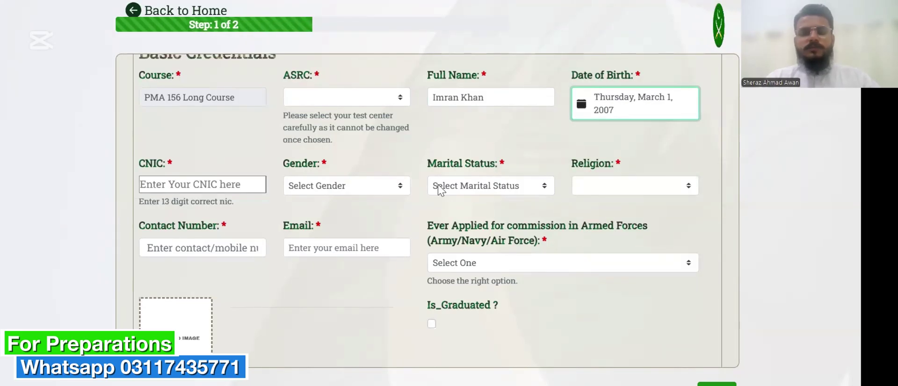
{"action": "left_click", "coordinate": [251, 186]}
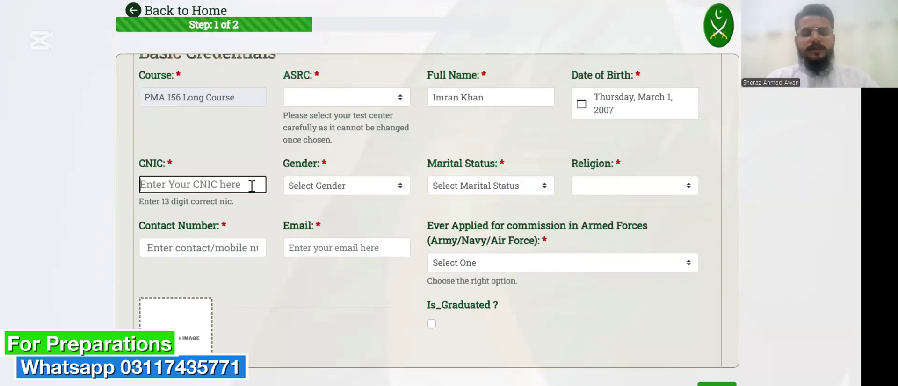
Enter the applicant's CNIC number.
{"action": "type", "text": "00000-0000000-0"}
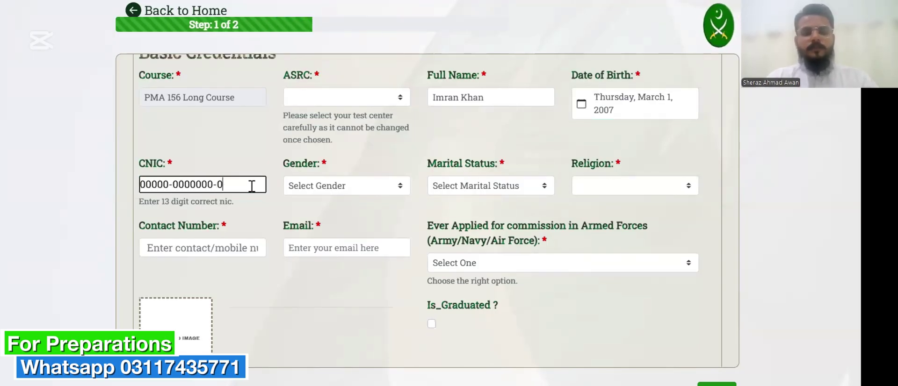
{"action": "key", "text": "BackSpace"}
{"action": "type", "text": "7"}
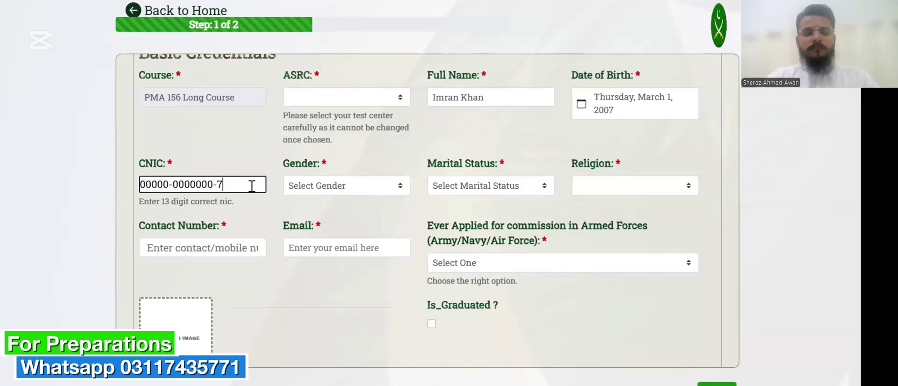
Set Gender Male, Marital Status Unmarried/Single, Religion Islam and Sect Sunni.
{"action": "left_click", "coordinate": [307, 190]}
{"action": "left_click", "coordinate": [319, 221]}
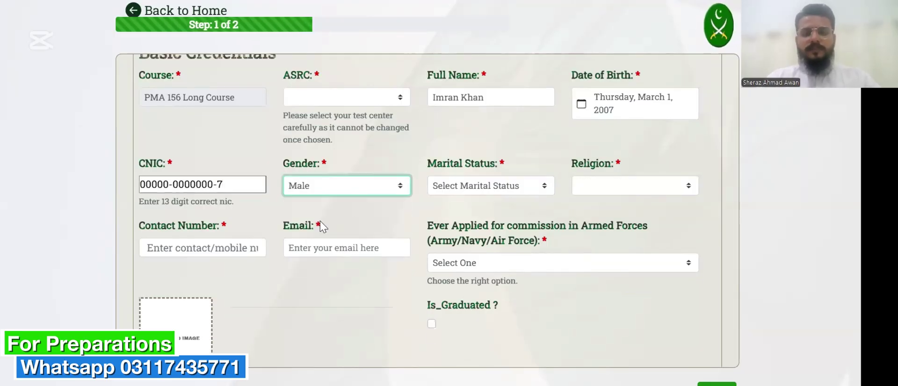
{"action": "left_click", "coordinate": [462, 186]}
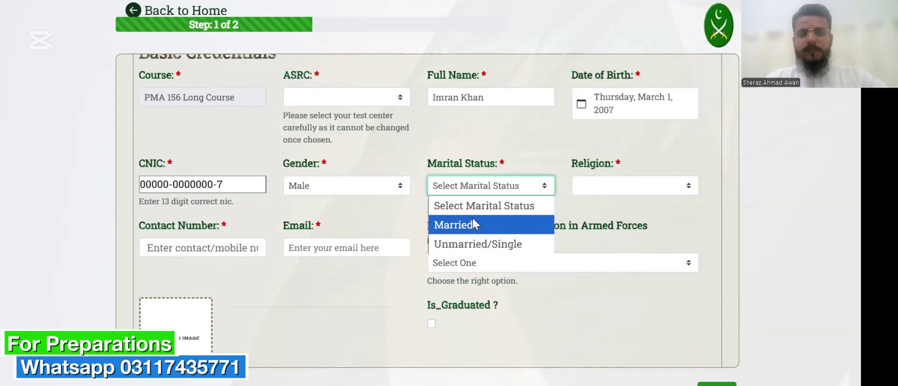
{"action": "left_click", "coordinate": [476, 242]}
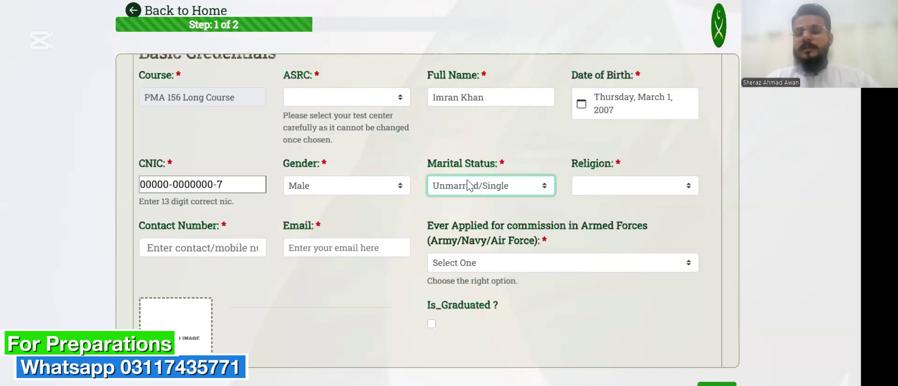
{"action": "left_click", "coordinate": [587, 192]}
{"action": "left_click", "coordinate": [591, 206]}
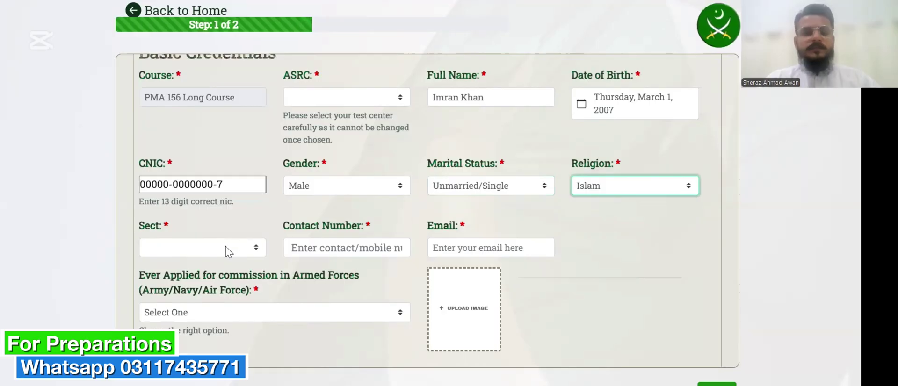
{"action": "left_click", "coordinate": [232, 249]}
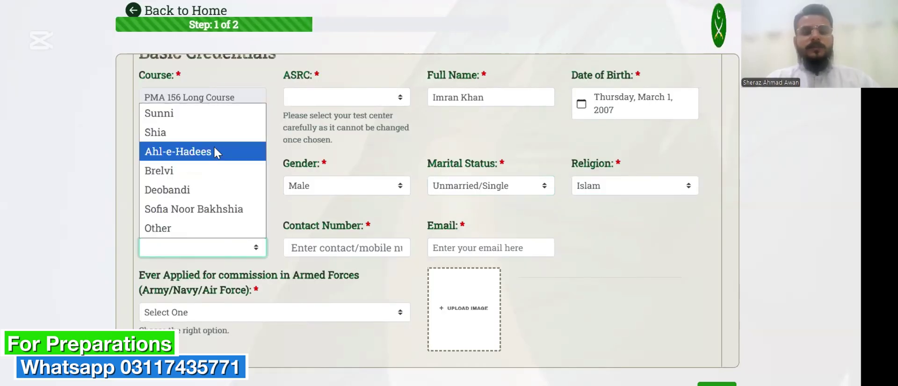
{"action": "left_click", "coordinate": [204, 117]}
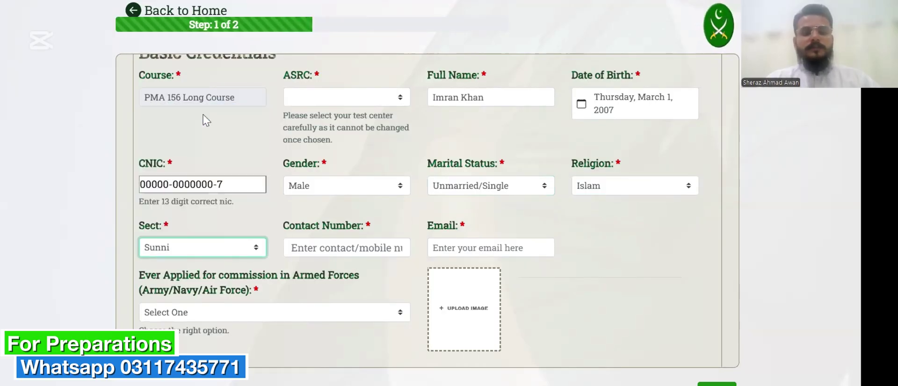
Fill in the applicant's contact number and e-mail address.
{"action": "left_click", "coordinate": [331, 250]}
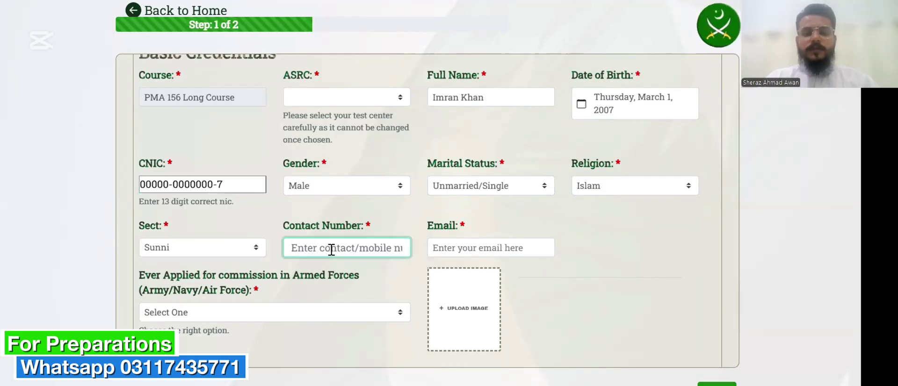
{"action": "type", "text": "0000"}
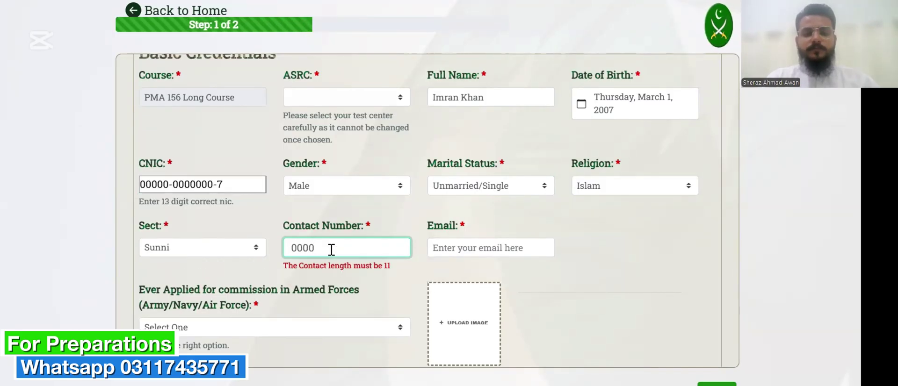
{"action": "type", "text": "-0000000"}
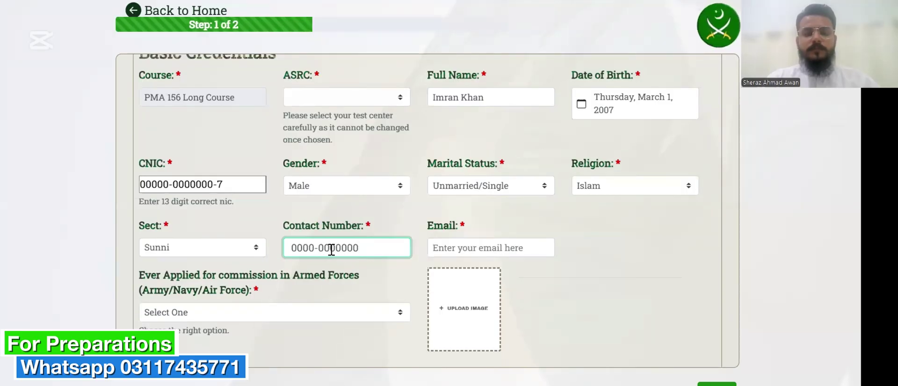
{"action": "left_click", "coordinate": [473, 247]}
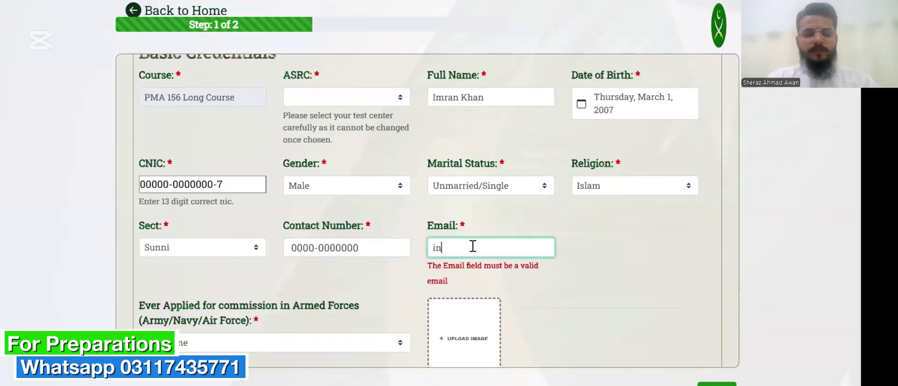
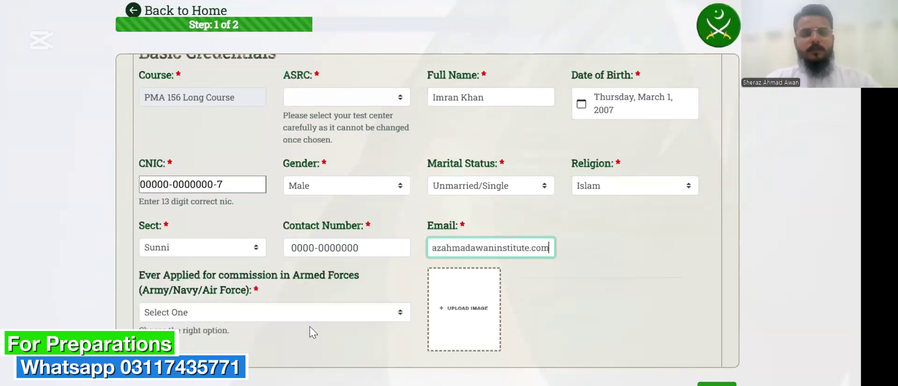
{"action": "left_click", "coordinate": [321, 313]}
Answer NO to ever applying for a commission and browse files for the photo.
{"action": "scroll", "coordinate": [293, 222], "scroll_direction": "down", "scroll_amount": 2}
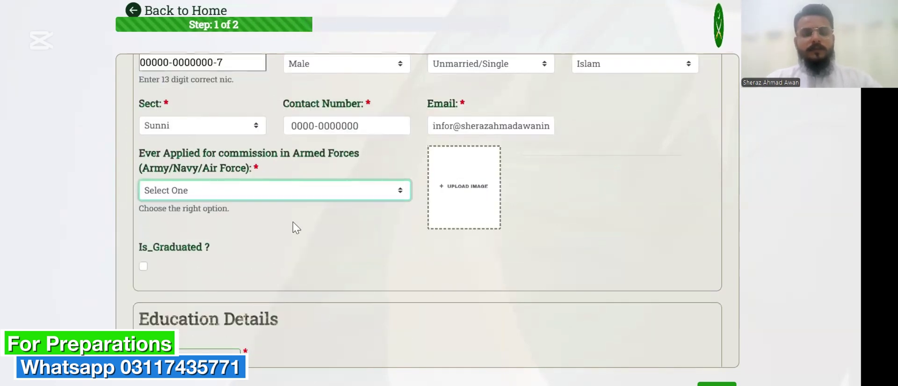
{"action": "left_click", "coordinate": [290, 197]}
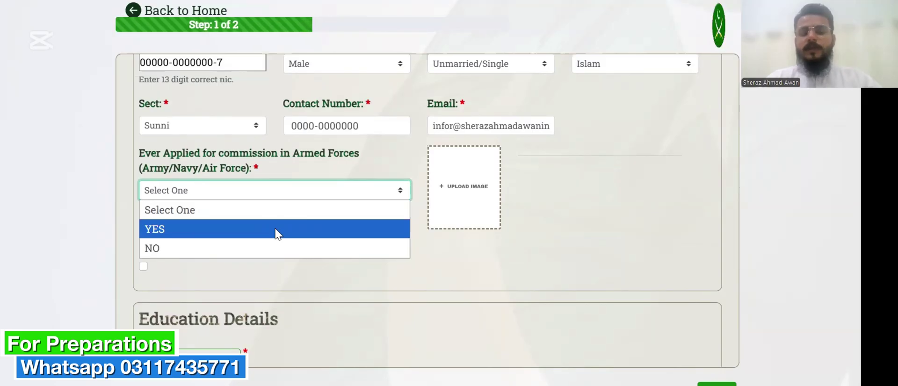
{"action": "left_click", "coordinate": [274, 249]}
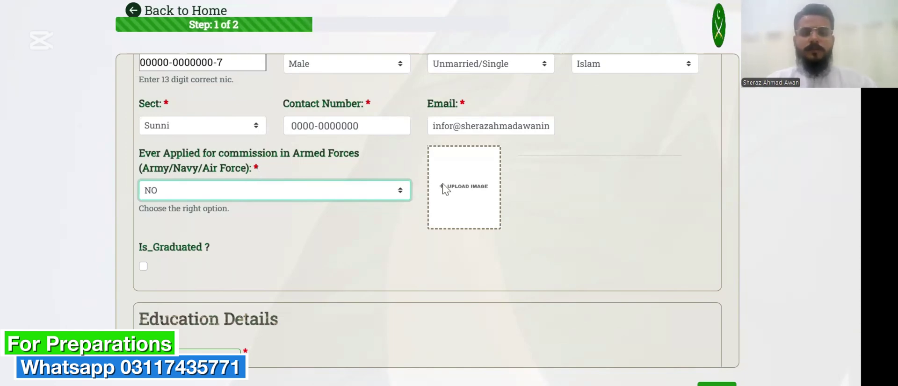
{"action": "left_click", "coordinate": [466, 189]}
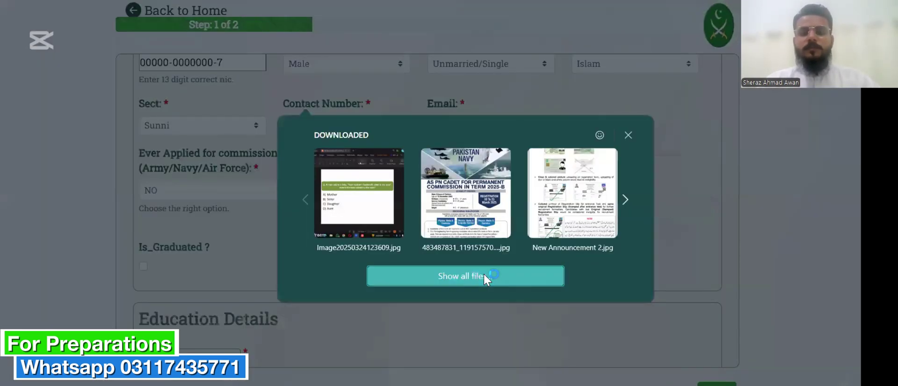
{"action": "left_click", "coordinate": [484, 274]}
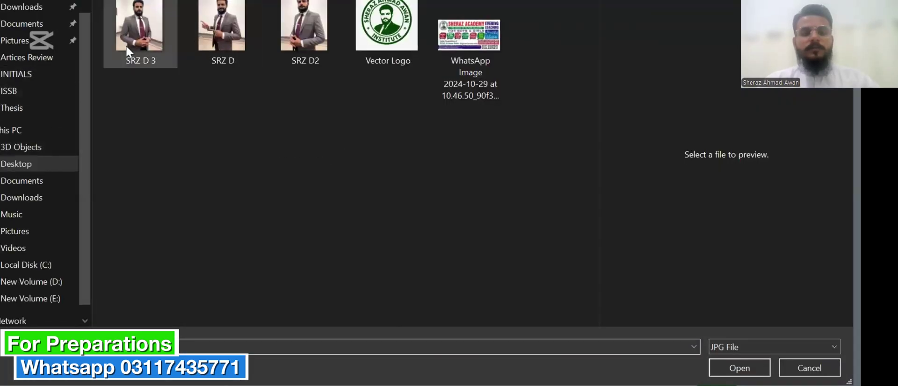
Attach SRZ D2.jpg as the photo, tick Is_Graduated, and begin an education record.
{"action": "double_click", "coordinate": [306, 37]}
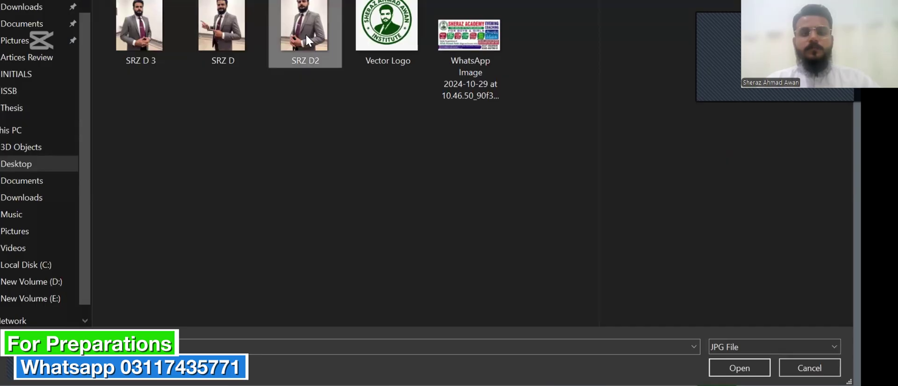
{"action": "scroll", "coordinate": [421, 222], "scroll_direction": "down", "scroll_amount": 2}
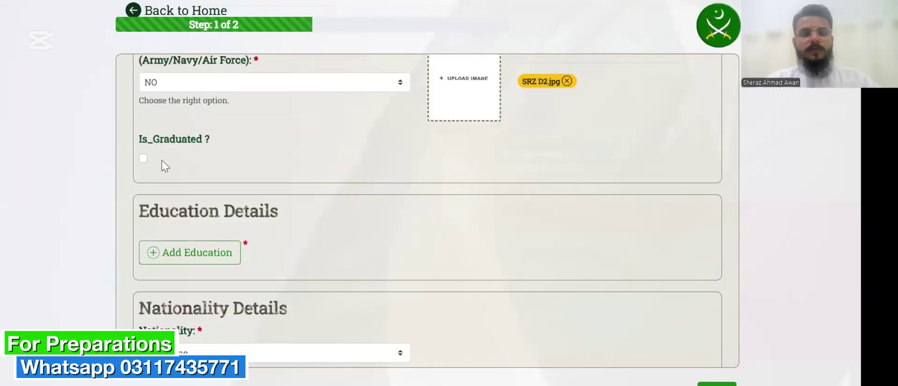
{"action": "left_click", "coordinate": [143, 158]}
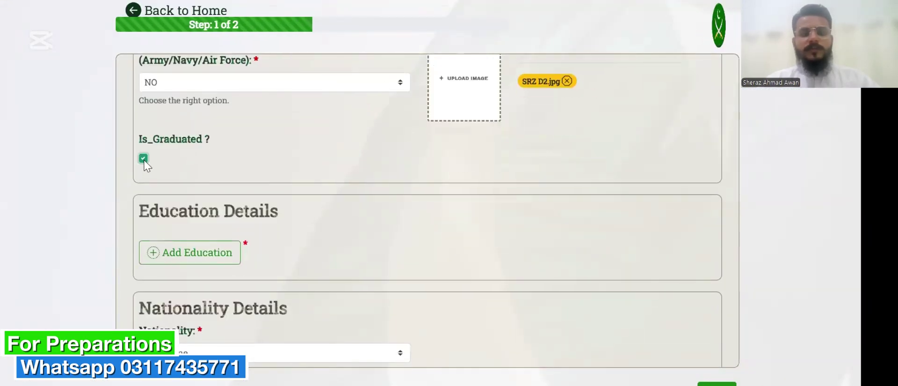
{"action": "scroll", "coordinate": [143, 158], "scroll_direction": "down", "scroll_amount": 1}
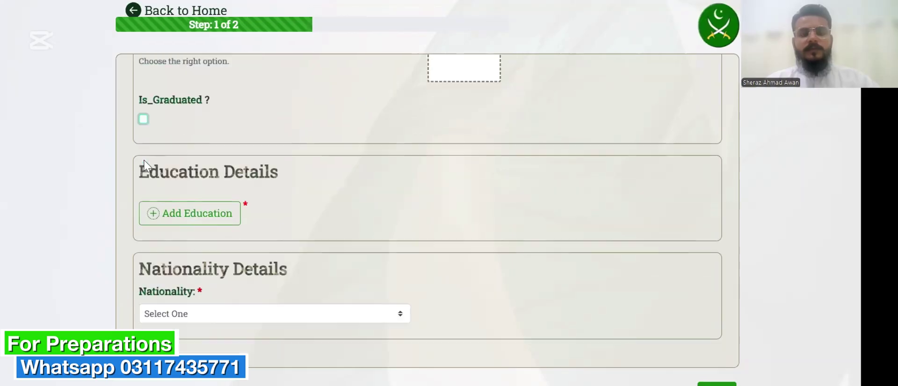
{"action": "left_click", "coordinate": [194, 223]}
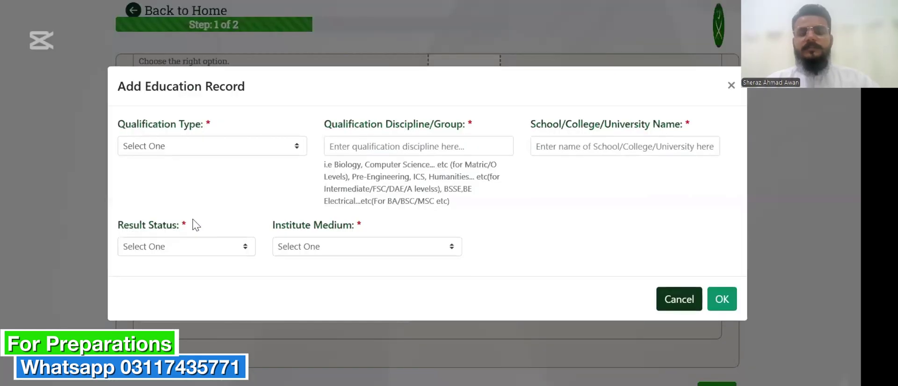
Set qualification Matric, discipline Biology, institution Government School.
{"action": "left_click", "coordinate": [233, 148]}
{"action": "left_click", "coordinate": [228, 187]}
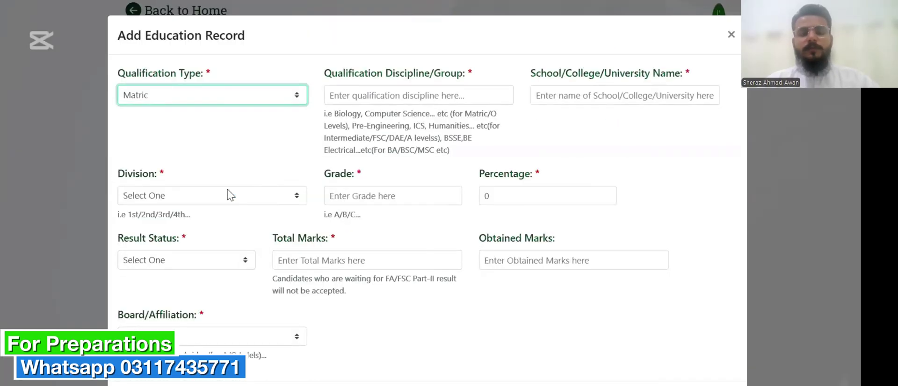
{"action": "left_click", "coordinate": [396, 94]}
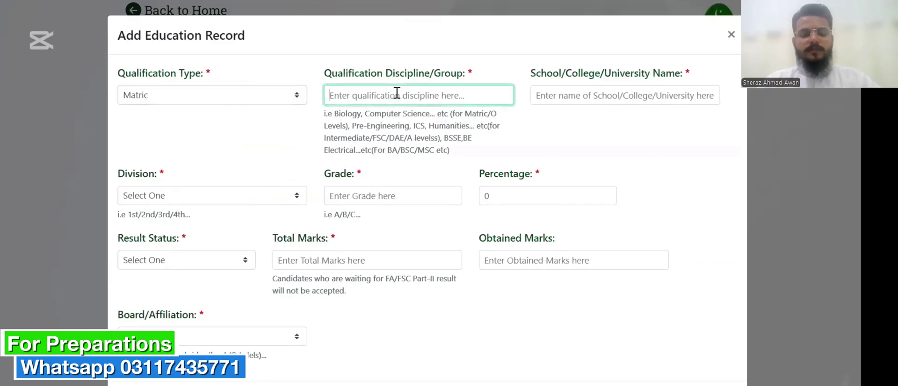
{"action": "type", "text": "Biology"}
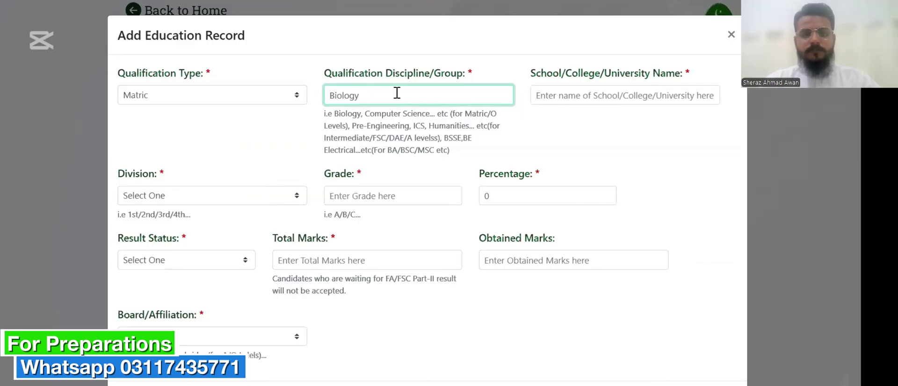
{"action": "left_click", "coordinate": [578, 94]}
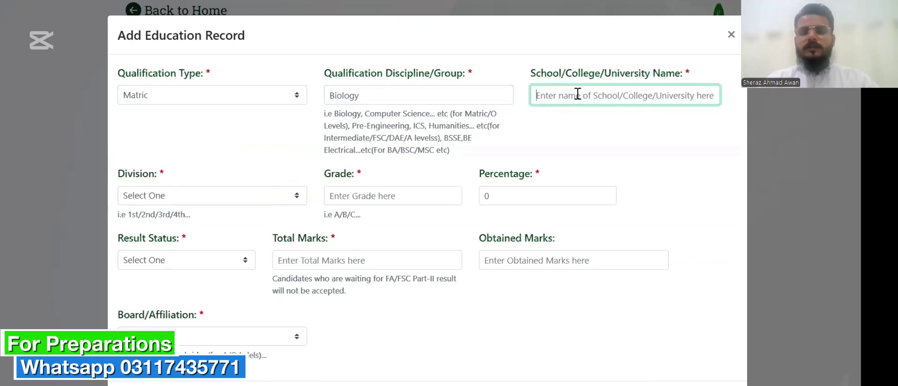
{"action": "type", "text": "Gov"}
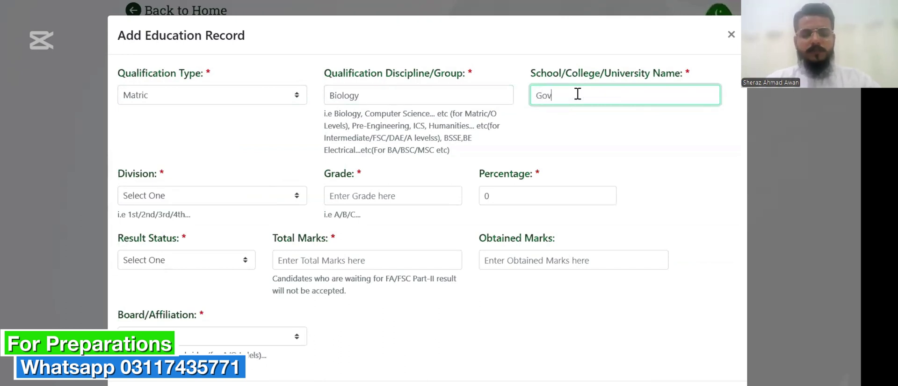
{"action": "type", "text": "ernment S"}
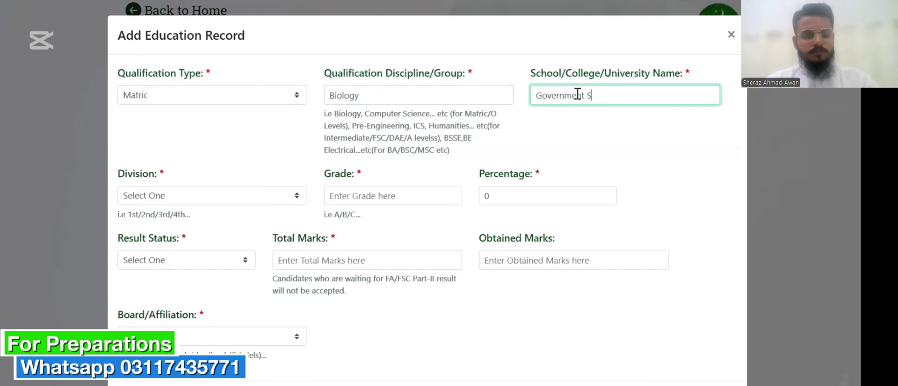
{"action": "type", "text": "chool"}
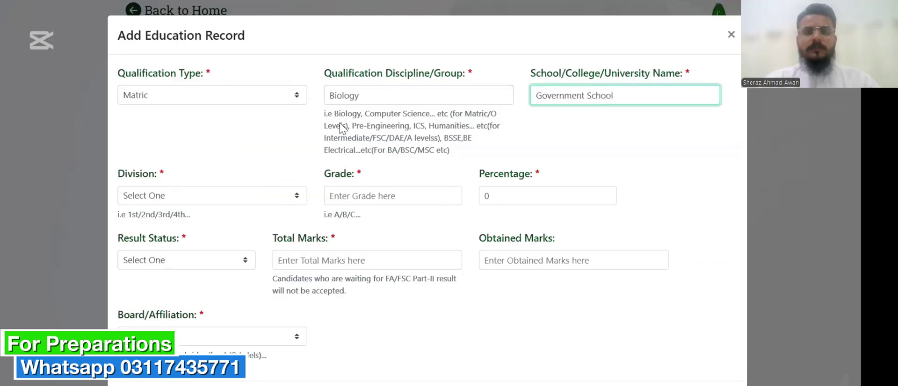
Set division 1st, grade A and percentage 85.
{"action": "left_click", "coordinate": [281, 202]}
{"action": "left_click", "coordinate": [290, 235]}
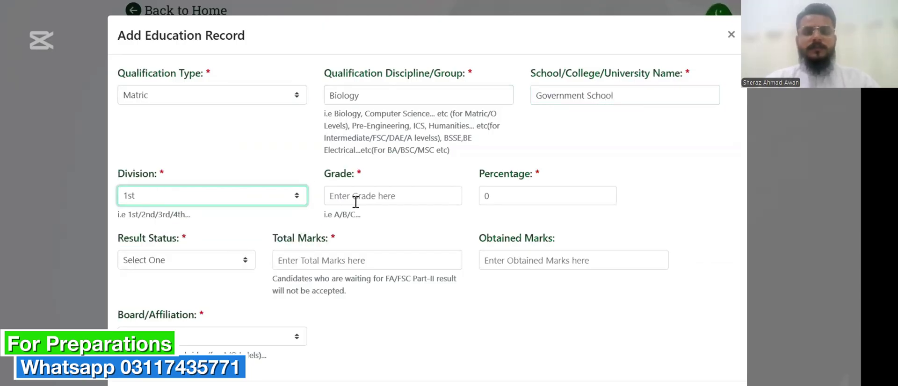
{"action": "left_click", "coordinate": [363, 196]}
{"action": "type", "text": "A"}
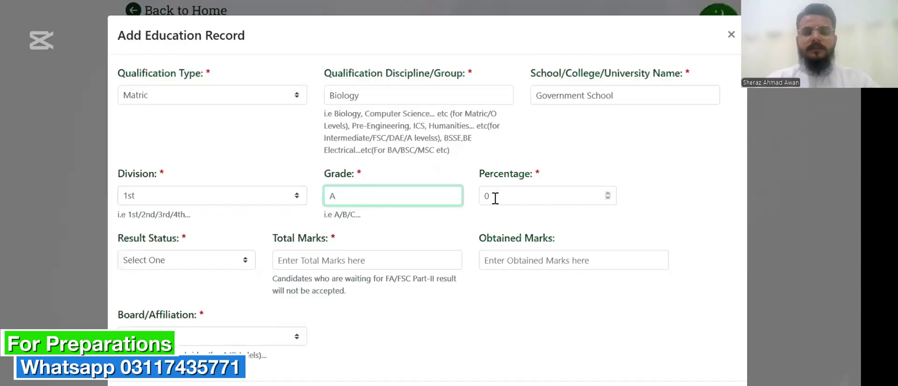
{"action": "left_click", "coordinate": [501, 197]}
{"action": "key", "text": "BackSpace"}
{"action": "type", "text": "85"}
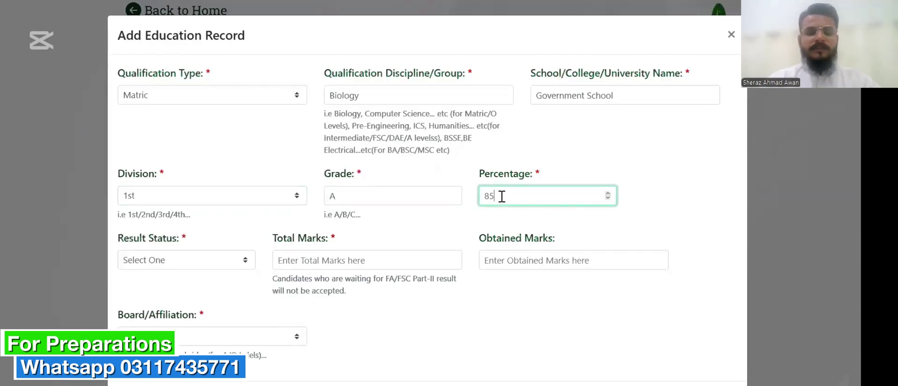
Set result Pass, total marks 1100 and obtained marks 931.
{"action": "left_click", "coordinate": [200, 264]}
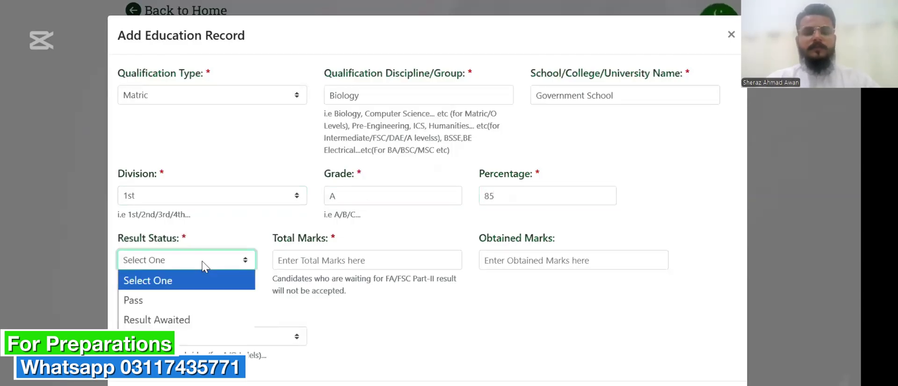
{"action": "left_click", "coordinate": [208, 302]}
{"action": "left_click", "coordinate": [320, 251]}
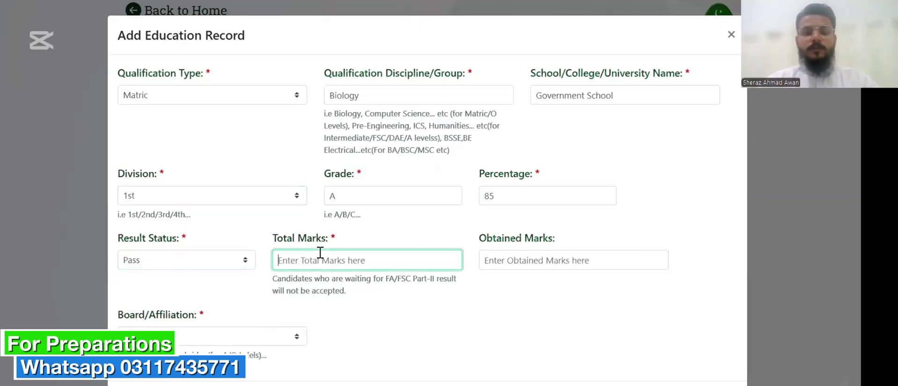
{"action": "type", "text": "11000"}
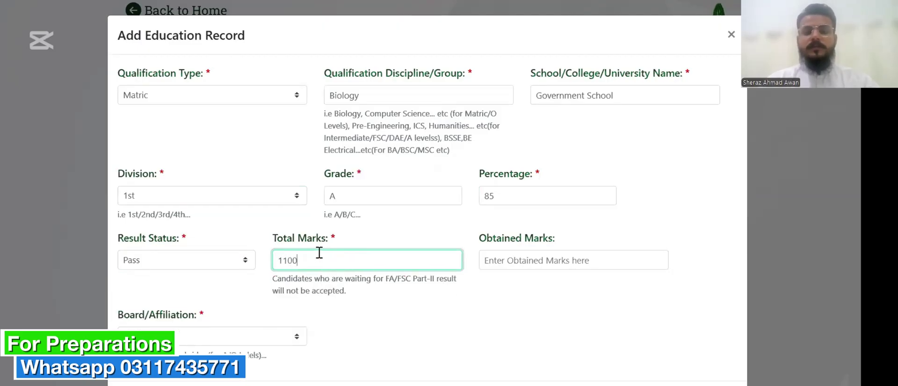
{"action": "left_click", "coordinate": [509, 261]}
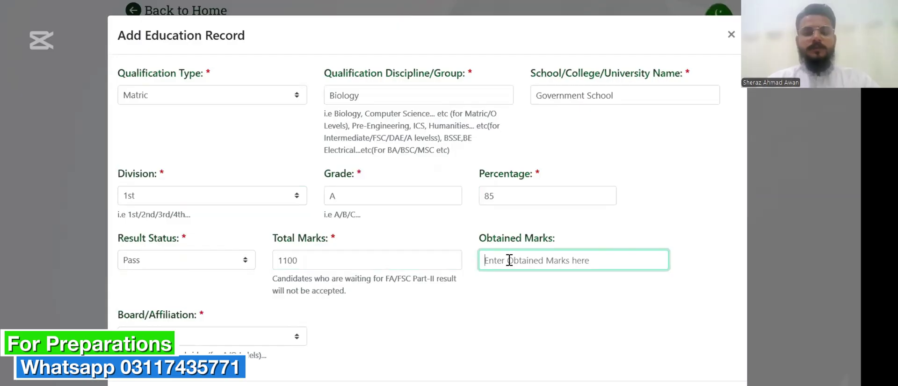
{"action": "type", "text": "931"}
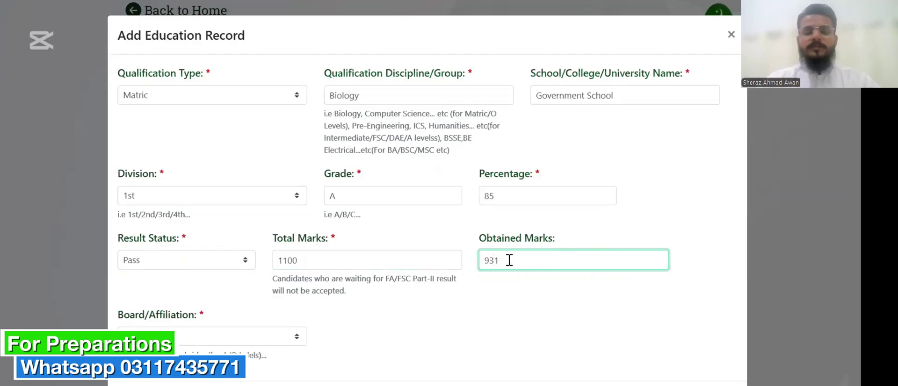
{"action": "scroll", "coordinate": [509, 260], "scroll_direction": "down", "scroll_amount": 1}
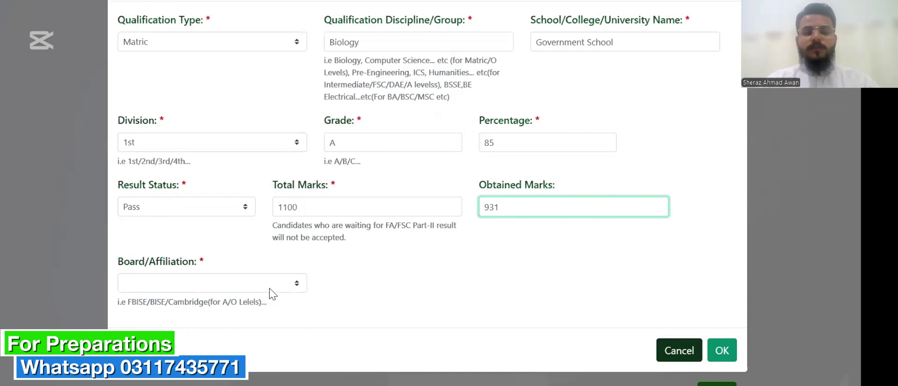
Choose the Faisalabad board and save the Matric education record.
{"action": "left_click", "coordinate": [273, 283]}
{"action": "scroll", "coordinate": [262, 138], "scroll_direction": "down", "scroll_amount": 1}
{"action": "scroll", "coordinate": [262, 138], "scroll_direction": "up", "scroll_amount": 1}
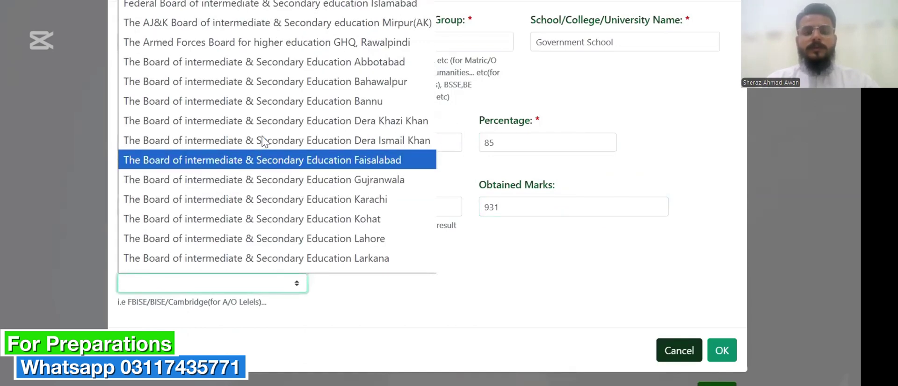
{"action": "scroll", "coordinate": [263, 141], "scroll_direction": "down", "scroll_amount": 3}
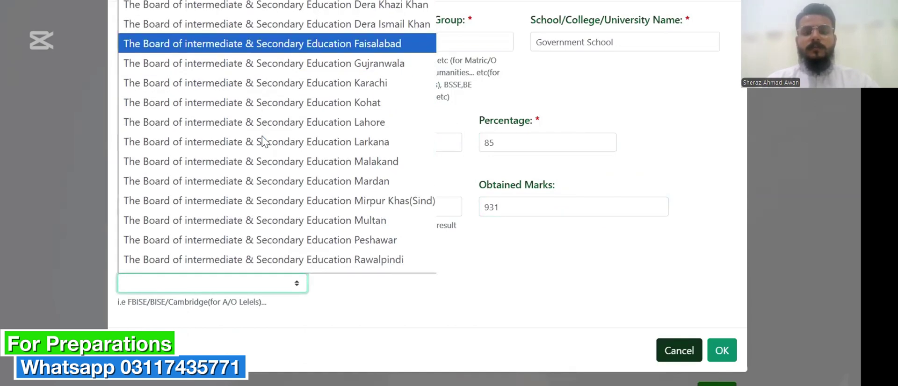
{"action": "scroll", "coordinate": [264, 140], "scroll_direction": "up", "scroll_amount": 2}
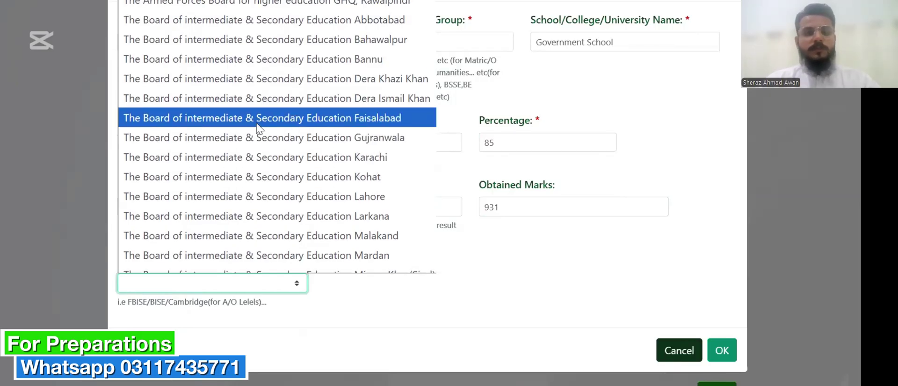
{"action": "left_click", "coordinate": [347, 118]}
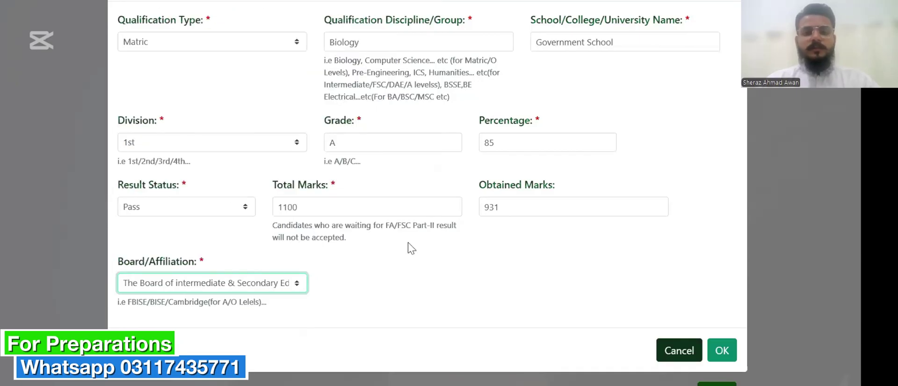
{"action": "left_click", "coordinate": [719, 354]}
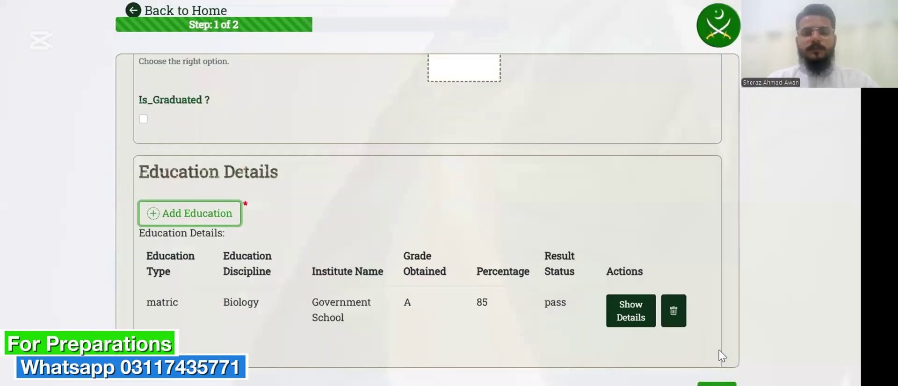
Begin a second education record and show the qualification type choices.
{"action": "scroll", "coordinate": [615, 260], "scroll_direction": "down", "scroll_amount": 2}
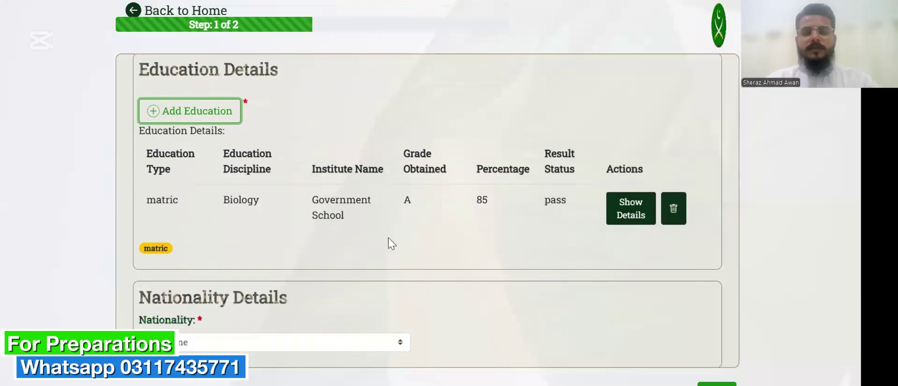
{"action": "left_click", "coordinate": [202, 114]}
{"action": "left_click", "coordinate": [216, 147]}
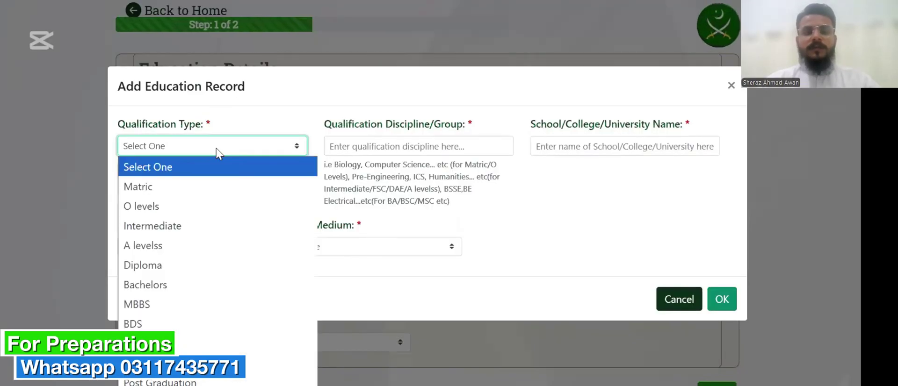
Set qualification Intermediate, discipline FSC PRE MEDICAL, institution Government College.
{"action": "left_click", "coordinate": [270, 229]}
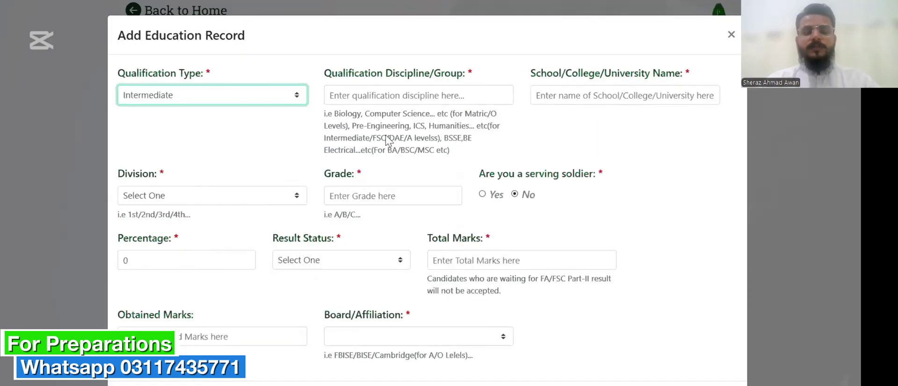
{"action": "left_click", "coordinate": [400, 95]}
{"action": "type", "text": "F"}
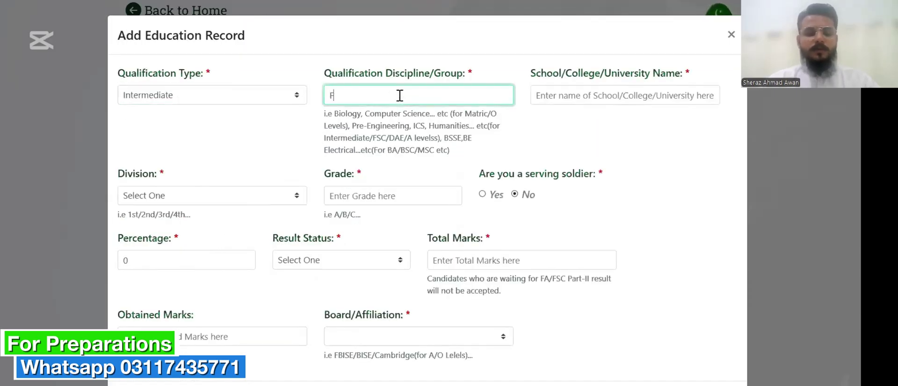
{"action": "key", "text": "BackSpace"}
{"action": "type", "text": "FS"}
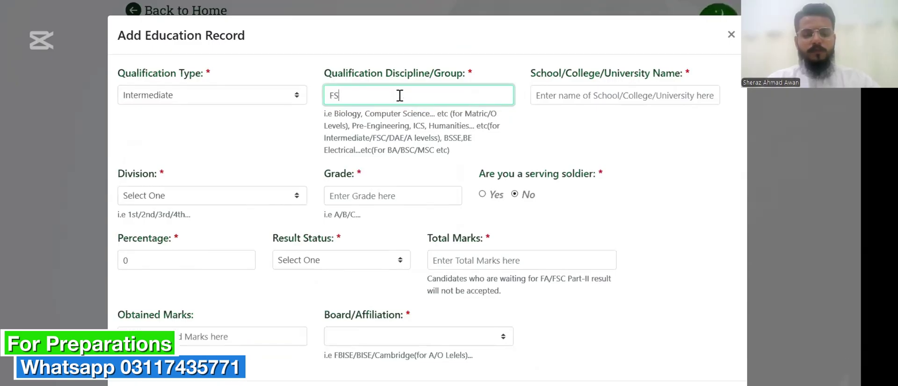
{"action": "type", "text": "C PREMEDICAL"}
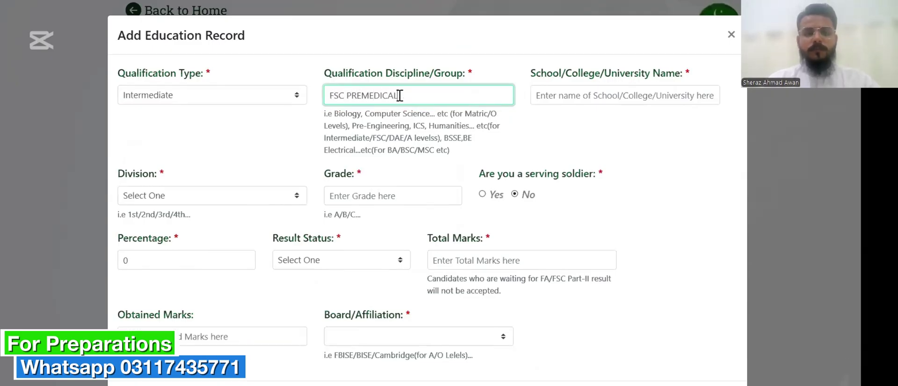
{"action": "left_click", "coordinate": [362, 96]}
{"action": "left_click", "coordinate": [573, 95]}
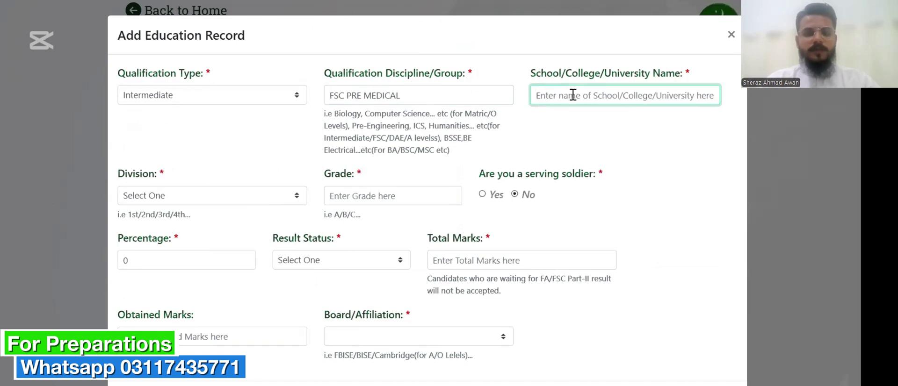
{"action": "type", "text": "Gove"}
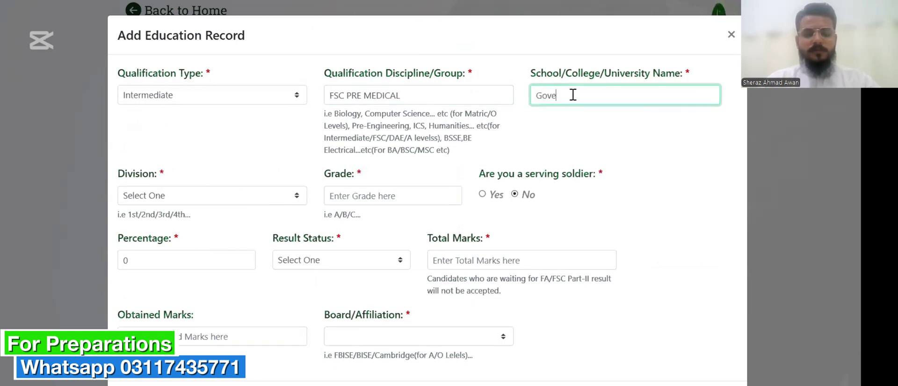
{"action": "type", "text": "rnment College"}
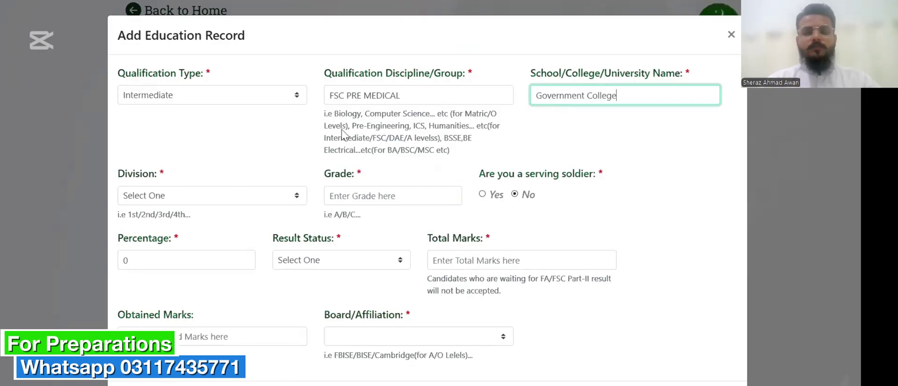
Set division 1st, grade A, 77%, result Pass and 857 total marks.
{"action": "left_click", "coordinate": [272, 197]}
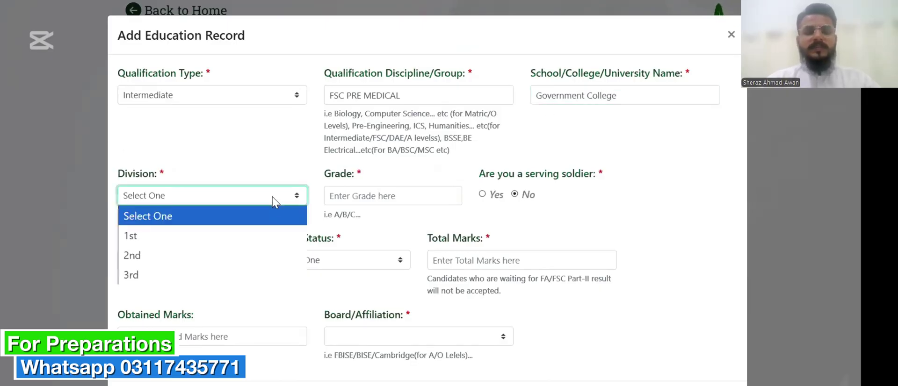
{"action": "left_click", "coordinate": [266, 235]}
{"action": "left_click", "coordinate": [358, 202]}
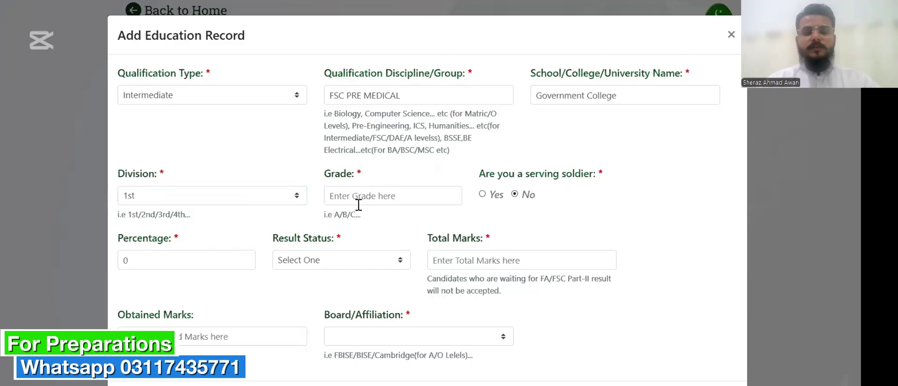
{"action": "type", "text": "A"}
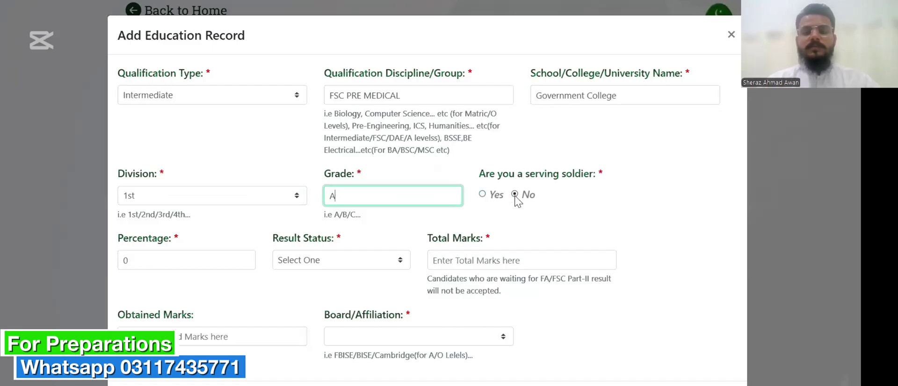
{"action": "left_click", "coordinate": [224, 262]}
{"action": "key", "text": "BackSpace"}
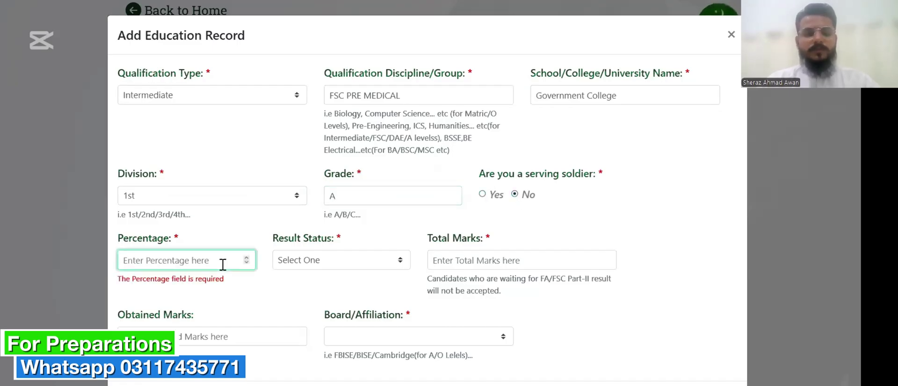
{"action": "type", "text": "77"}
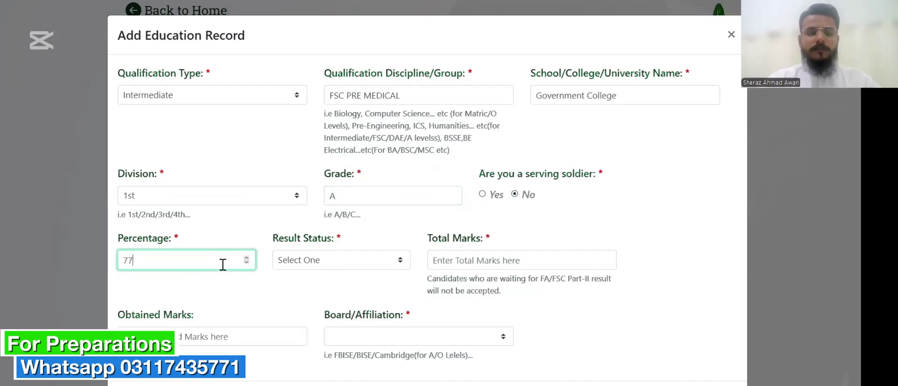
{"action": "left_click", "coordinate": [309, 269]}
{"action": "left_click", "coordinate": [309, 301]}
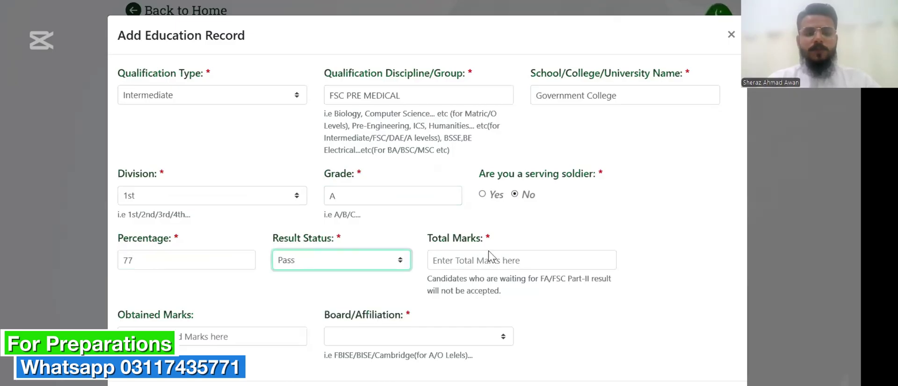
{"action": "left_click", "coordinate": [499, 265]}
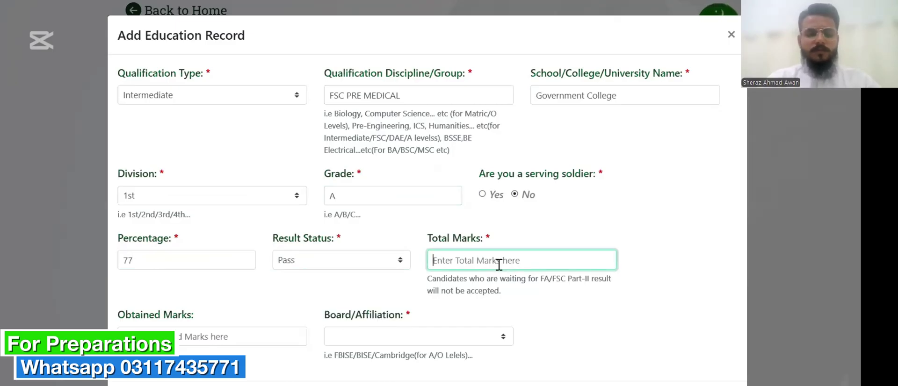
{"action": "type", "text": "857"}
{"action": "scroll", "coordinate": [499, 265], "scroll_direction": "down", "scroll_amount": 1}
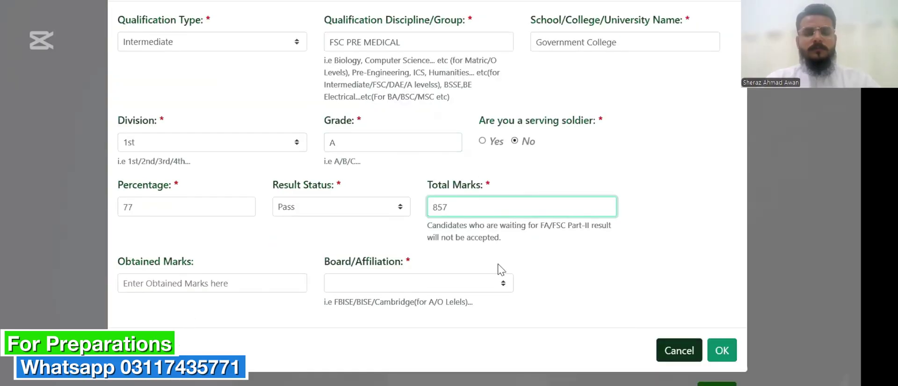
Correct the Intermediate total marks to 1100.
{"action": "left_click", "coordinate": [253, 282]}
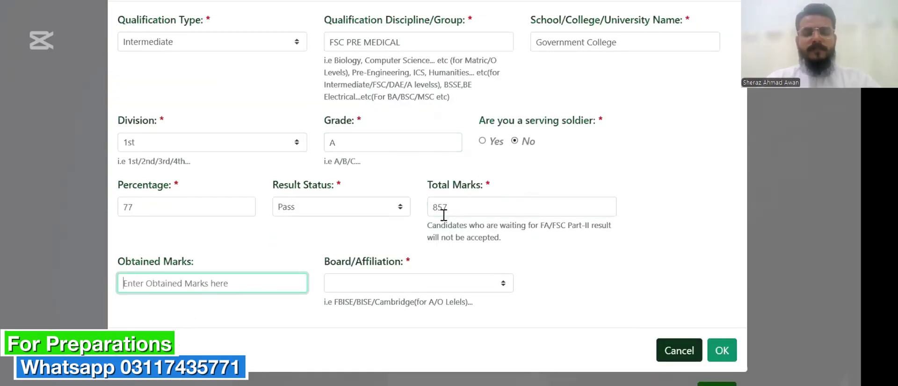
{"action": "left_click_drag", "start_coordinate": [446, 207], "coordinate": [430, 206]}
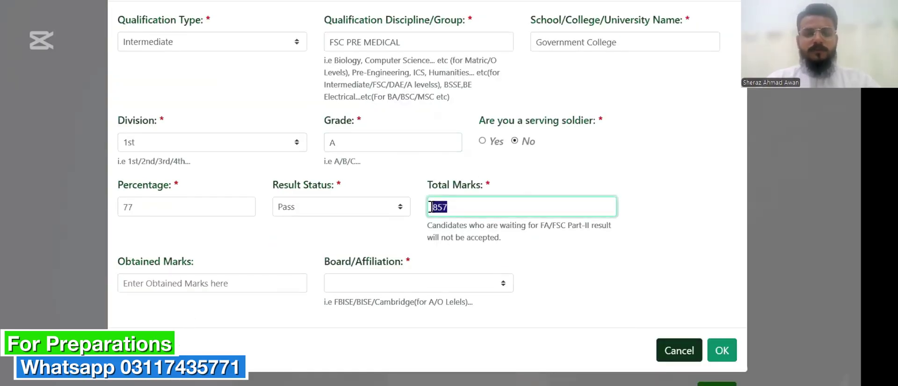
{"action": "type", "text": "1100"}
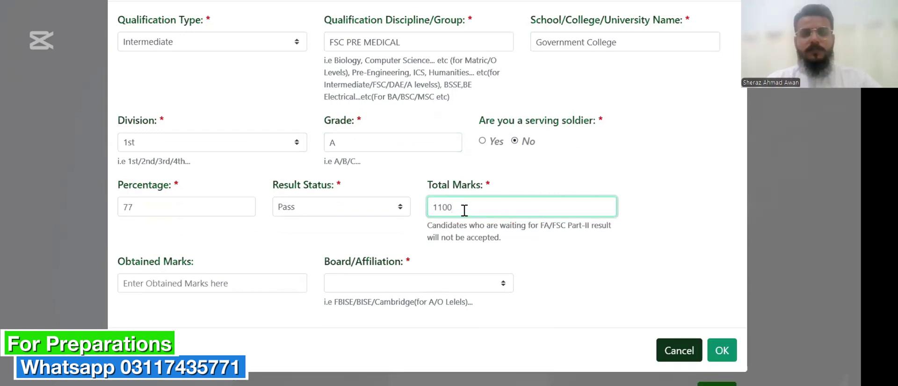
{"action": "key", "text": "BackSpace"}
{"action": "key", "text": "BackSpace"}
{"action": "type", "text": "857"}
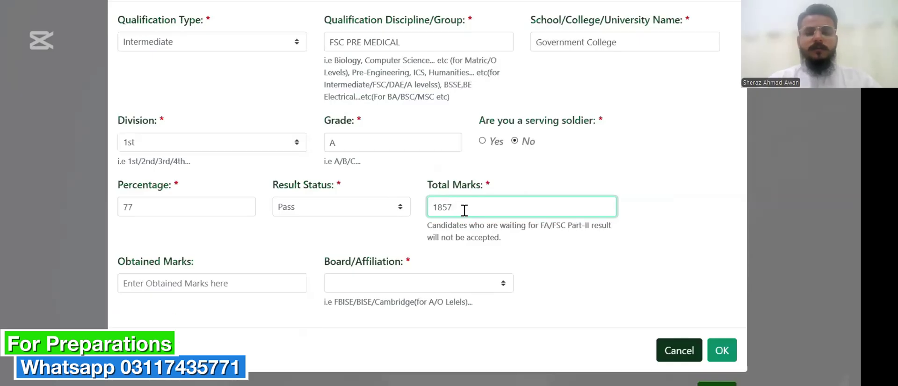
{"action": "key", "text": "BackSpace"}
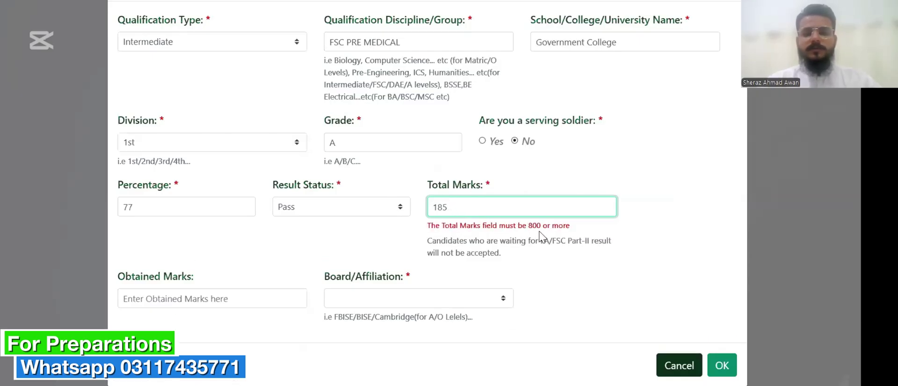
{"action": "key", "text": "BackSpace"}
{"action": "key", "text": "BackSpace"}
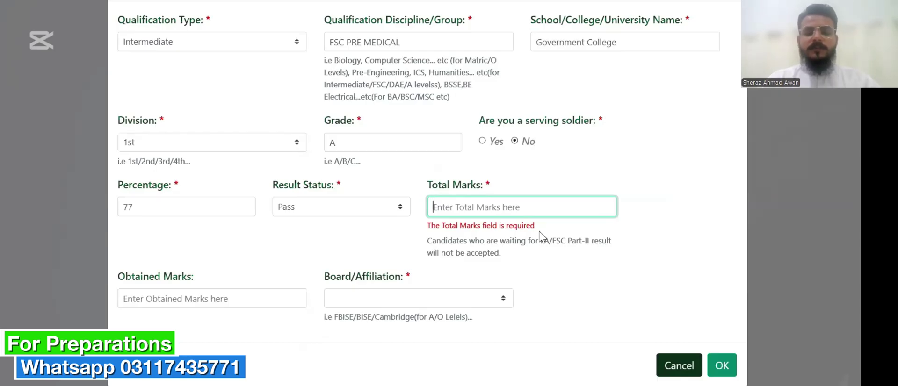
{"action": "type", "text": "999"}
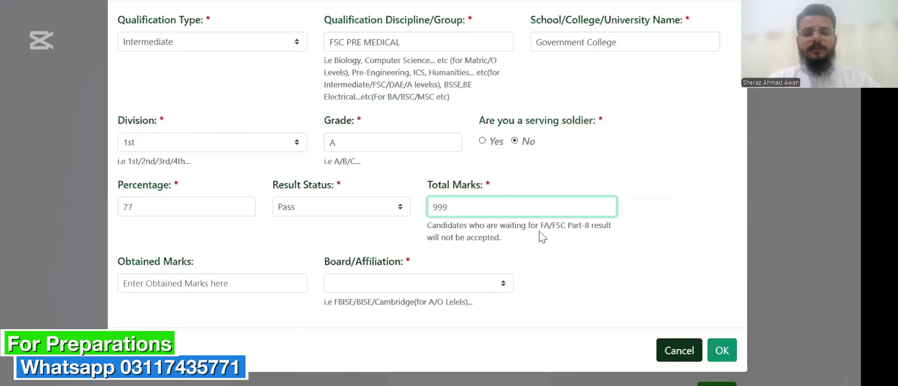
{"action": "key", "text": "BackSpace"}
{"action": "key", "text": "BackSpace"}
{"action": "key", "text": "BackSpace"}
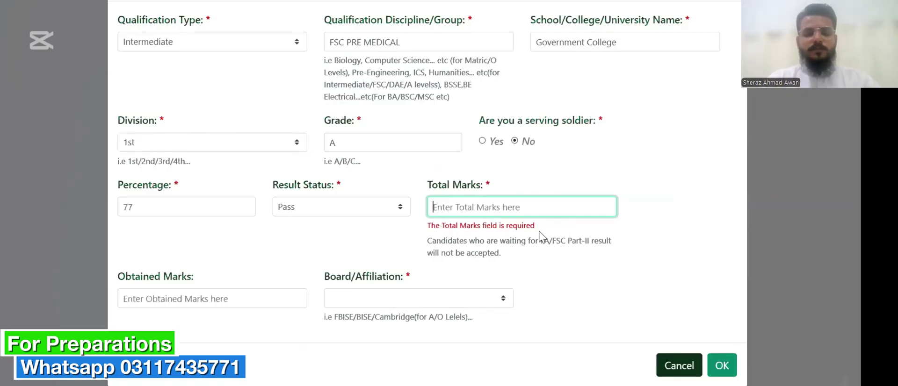
{"action": "type", "text": "1100"}
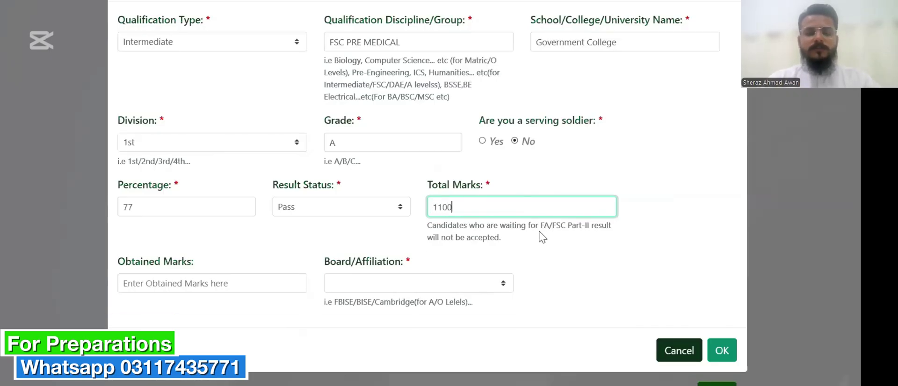
Enter 857 obtained marks and choose the Faisalabad board as affiliation.
{"action": "left_click", "coordinate": [197, 292]}
{"action": "type", "text": "93"}
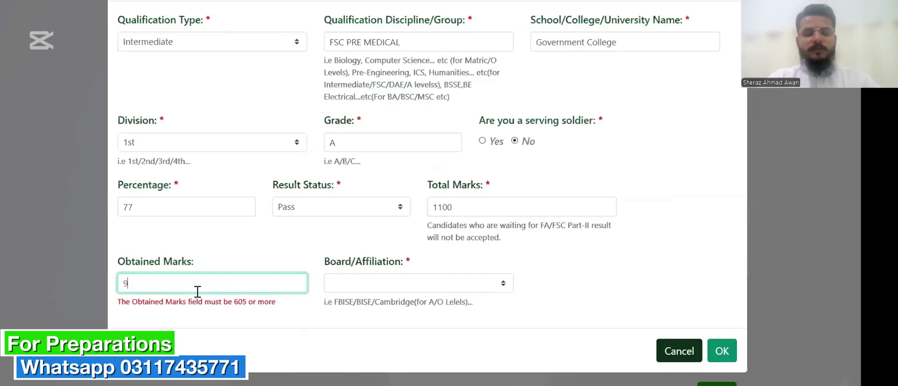
{"action": "key", "text": "BackSpace"}
{"action": "key", "text": "BackSpace"}
{"action": "type", "text": "857"}
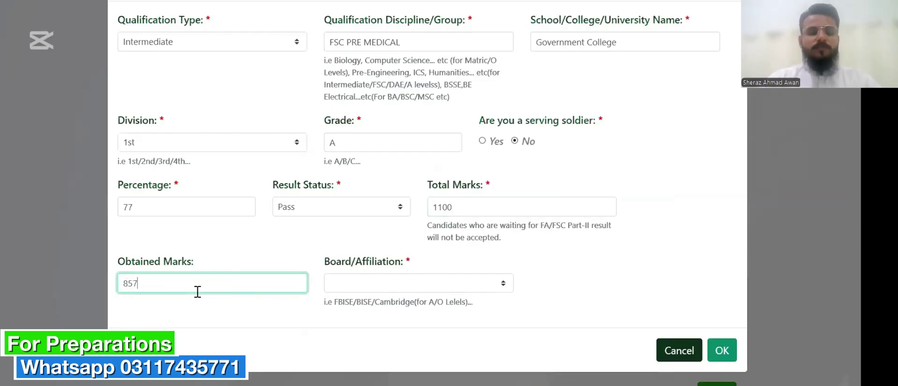
{"action": "left_click", "coordinate": [372, 283]}
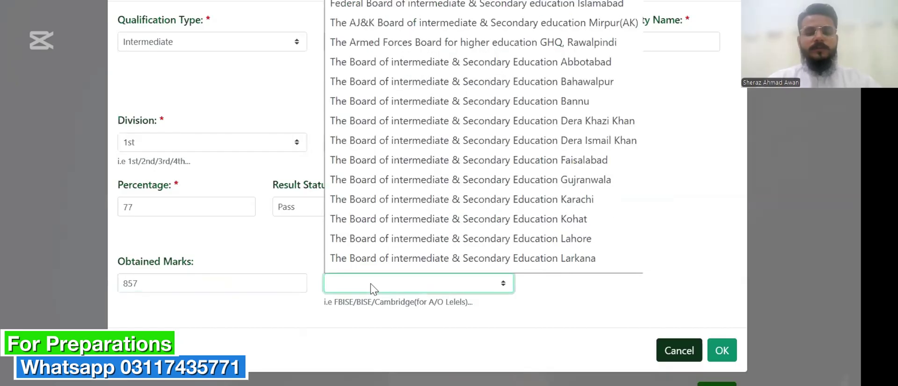
{"action": "scroll", "coordinate": [421, 194], "scroll_direction": "down", "scroll_amount": 1}
{"action": "key", "text": "End"}
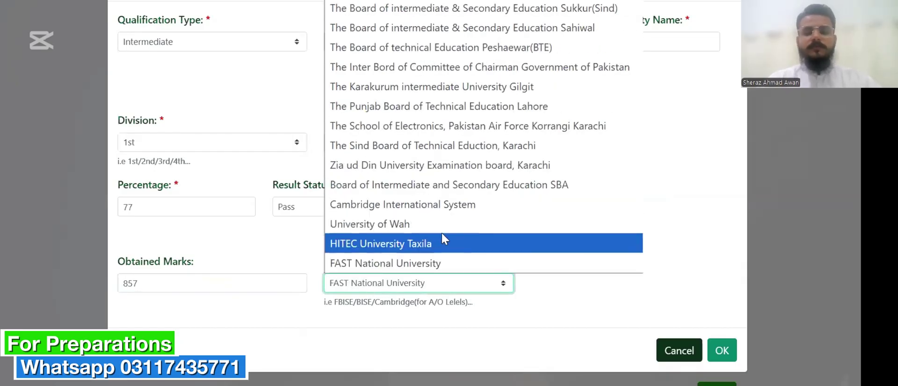
{"action": "scroll", "coordinate": [470, 75], "scroll_direction": "up", "scroll_amount": 5}
{"action": "scroll", "coordinate": [470, 77], "scroll_direction": "up", "scroll_amount": 3}
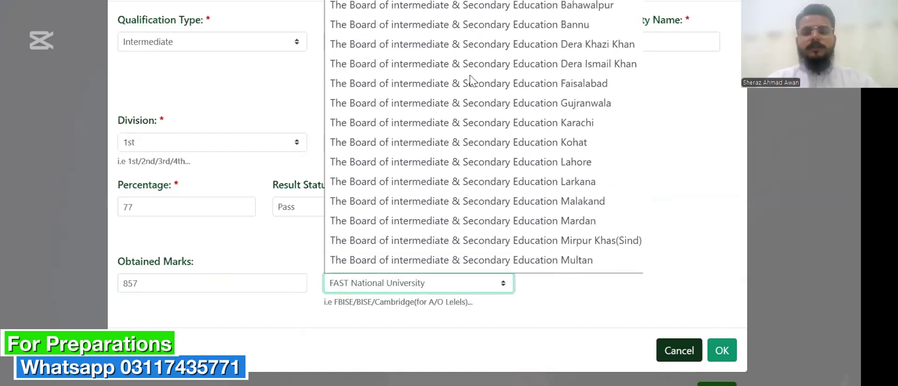
{"action": "left_click", "coordinate": [548, 85]}
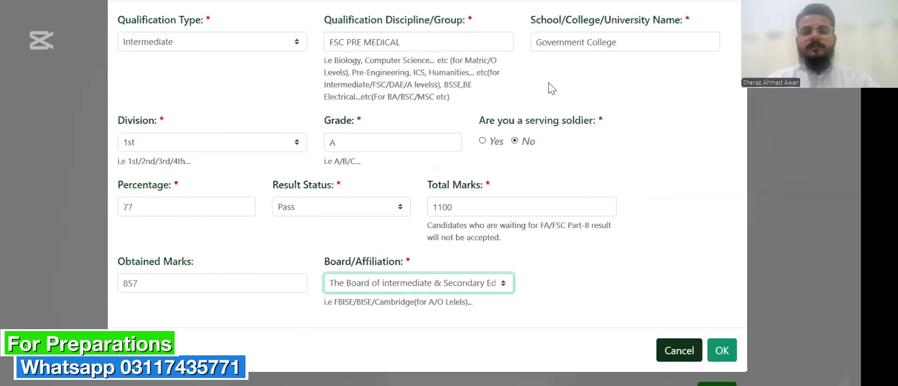
Save the Intermediate FSC Pre-Medical qualification to the table and briefly review the Matric record.
{"action": "left_click", "coordinate": [721, 351]}
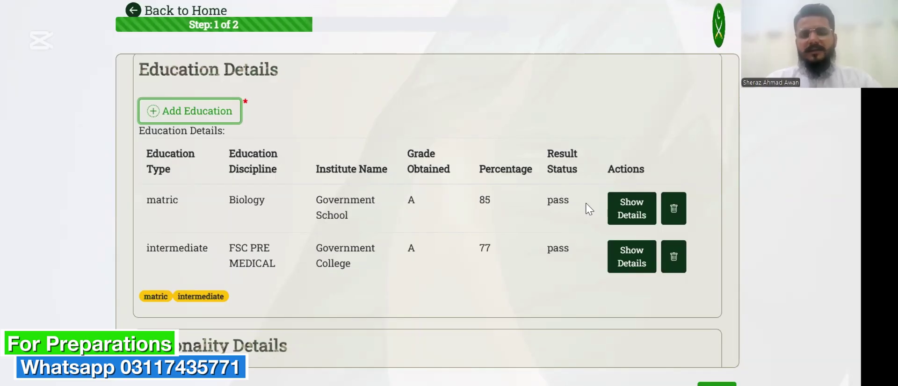
{"action": "left_click", "coordinate": [629, 209]}
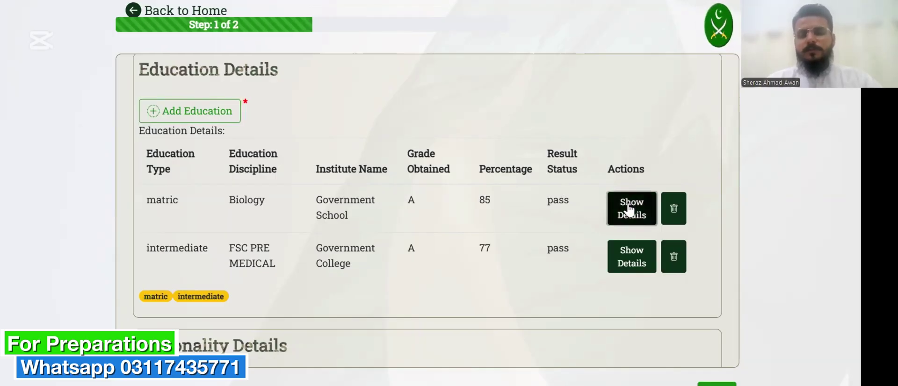
{"action": "left_click", "coordinate": [629, 209]}
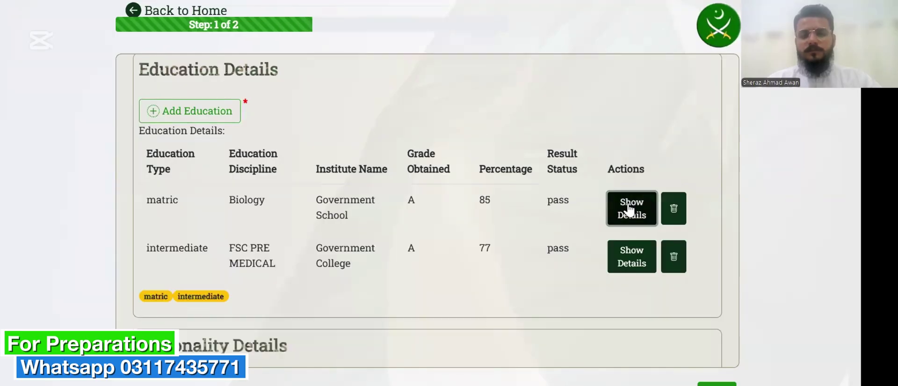
Set Nationality to Pakistani, try Next, and dismiss the mandatory-fields error.
{"action": "scroll", "coordinate": [574, 261], "scroll_direction": "down", "scroll_amount": 3}
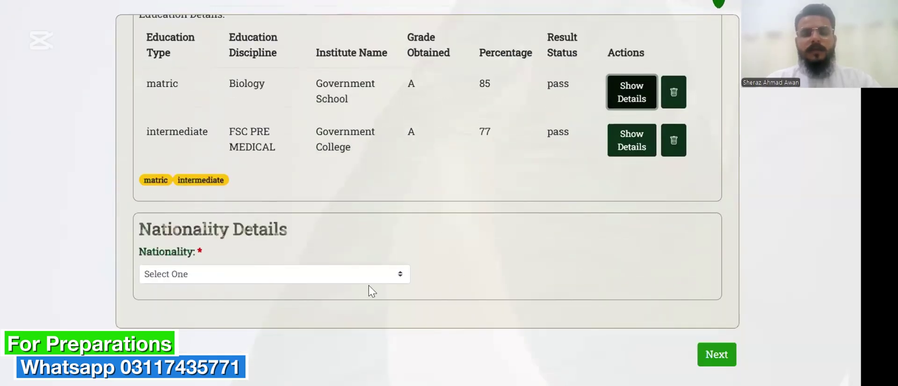
{"action": "left_click", "coordinate": [371, 279]}
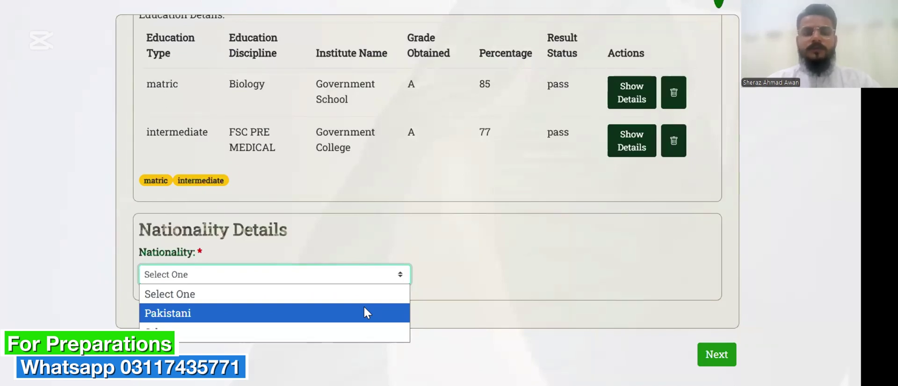
{"action": "left_click", "coordinate": [363, 305]}
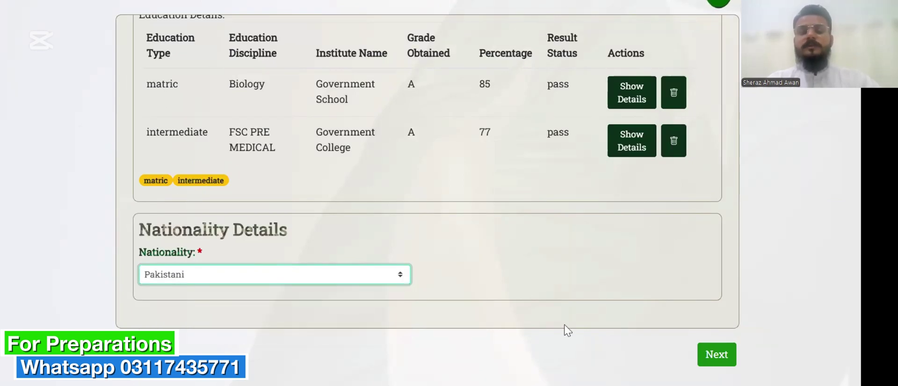
{"action": "left_click", "coordinate": [710, 362]}
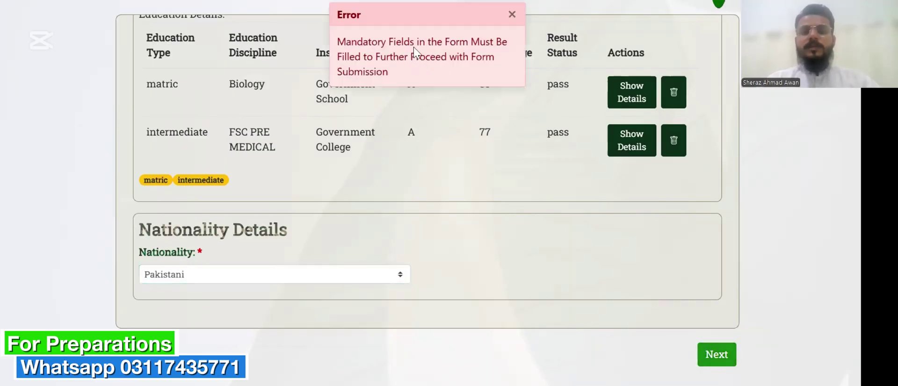
{"action": "left_click", "coordinate": [511, 15]}
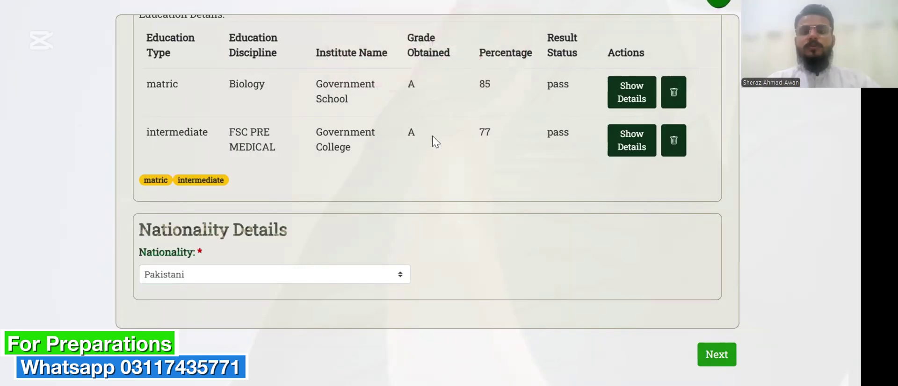
Pick ASRC Faisalabad as the test centre and move the form on to step 2 of 2.
{"action": "left_click", "coordinate": [362, 164]}
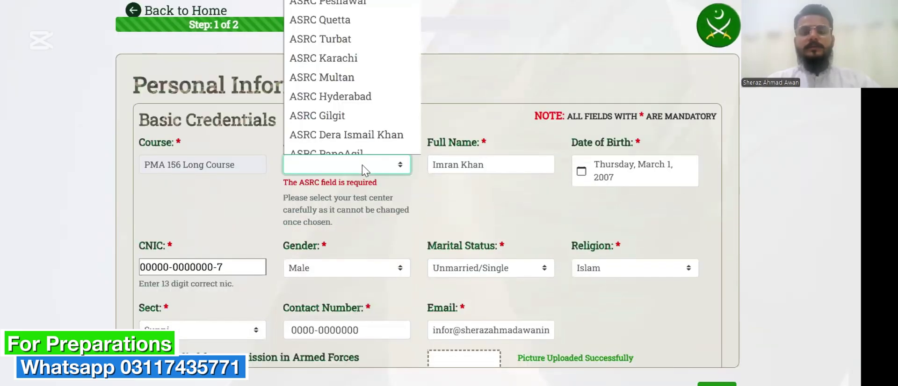
{"action": "scroll", "coordinate": [361, 101], "scroll_direction": "up", "scroll_amount": 1}
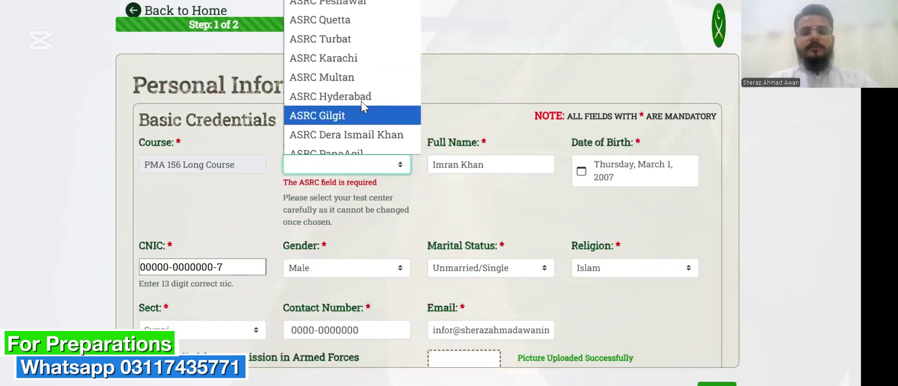
{"action": "key", "text": "Escape"}
{"action": "left_click", "coordinate": [313, 203]}
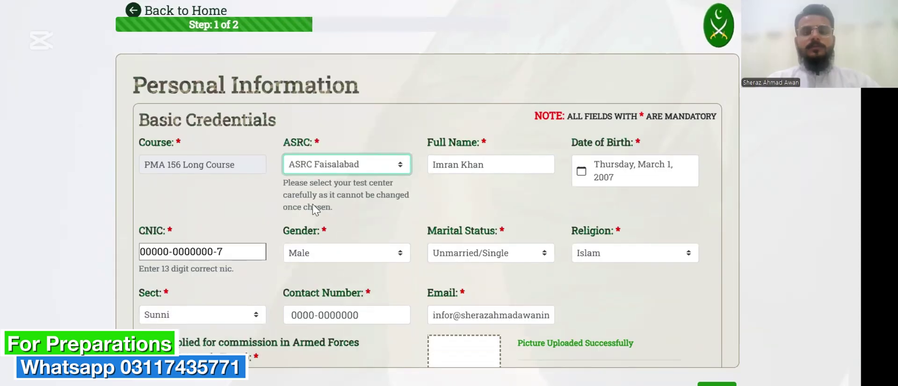
{"action": "scroll", "coordinate": [402, 239], "scroll_direction": "down", "scroll_amount": 5}
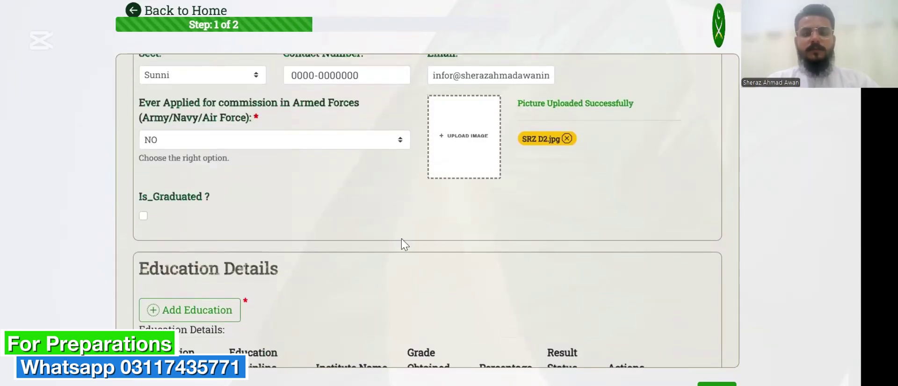
{"action": "scroll", "coordinate": [402, 239], "scroll_direction": "down", "scroll_amount": 5}
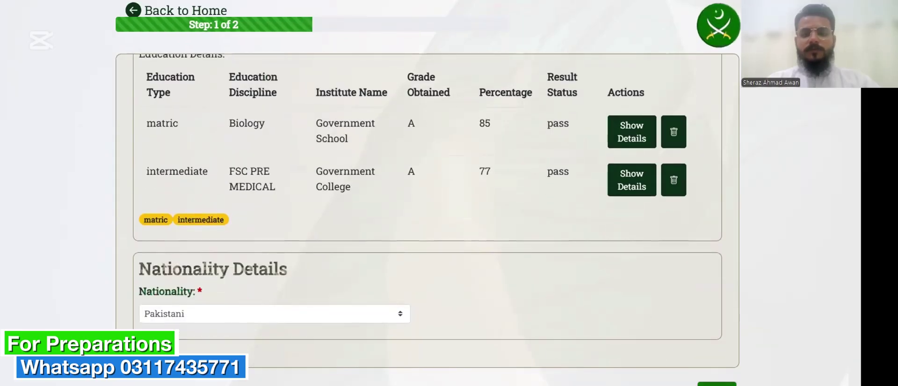
{"action": "left_click", "coordinate": [717, 385]}
Enter the father's full name and 13-digit CNIC, fixing a stray space in the name.
{"action": "scroll", "coordinate": [640, 254], "scroll_direction": "down", "scroll_amount": 2}
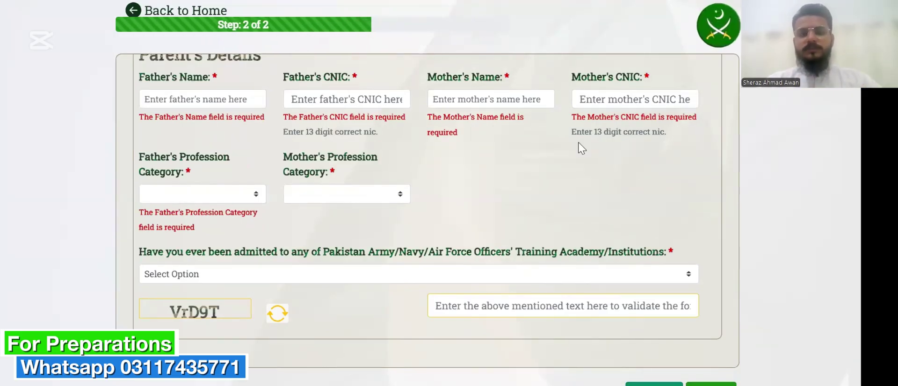
{"action": "scroll", "coordinate": [579, 146], "scroll_direction": "down", "scroll_amount": 1}
{"action": "scroll", "coordinate": [582, 148], "scroll_direction": "up", "scroll_amount": 1}
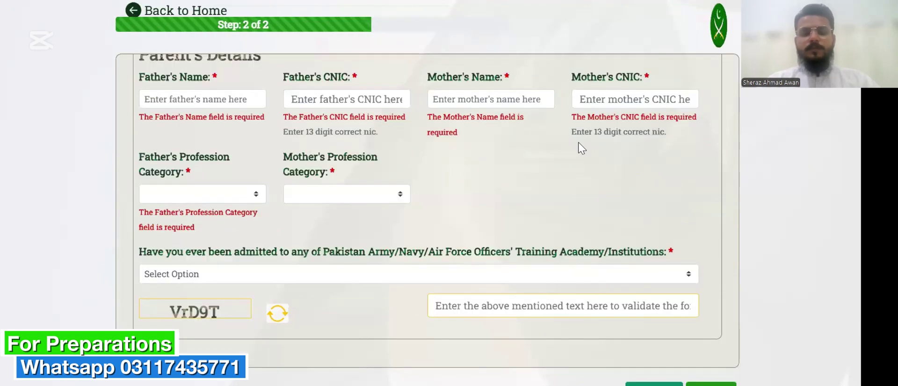
{"action": "left_click", "coordinate": [242, 100]}
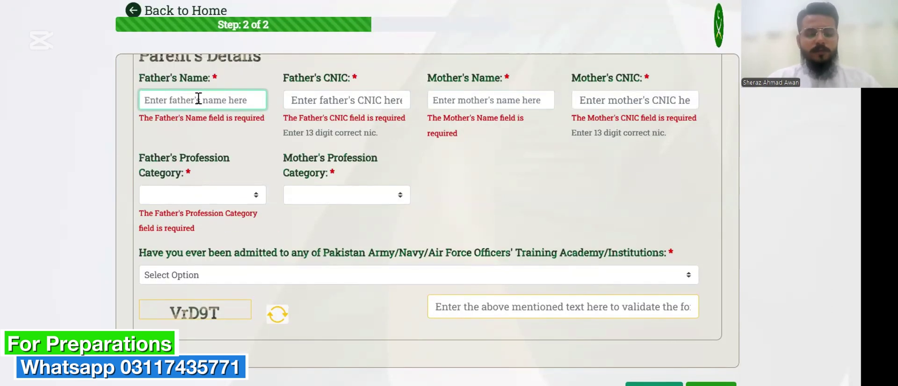
{"action": "type", "text": "Ikram"}
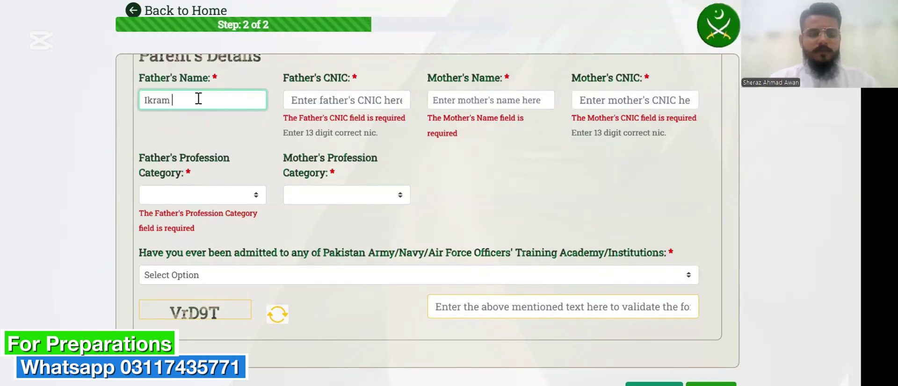
{"action": "key", "text": "BackSpace"}
{"action": "type", "text": "ullah"}
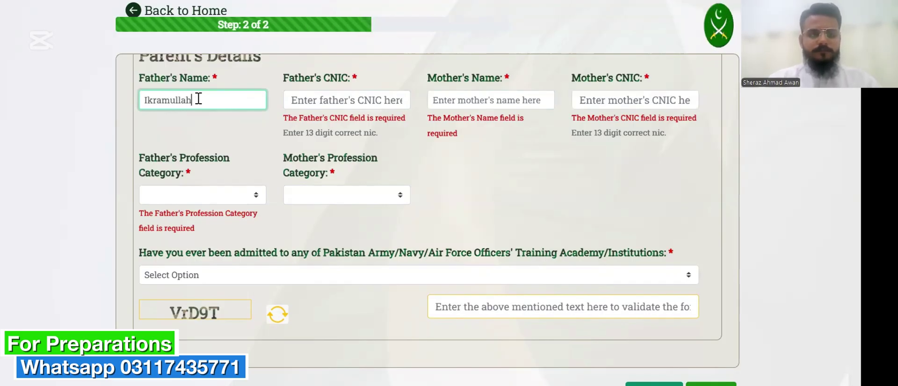
{"action": "type", "text": " Khan Ni"}
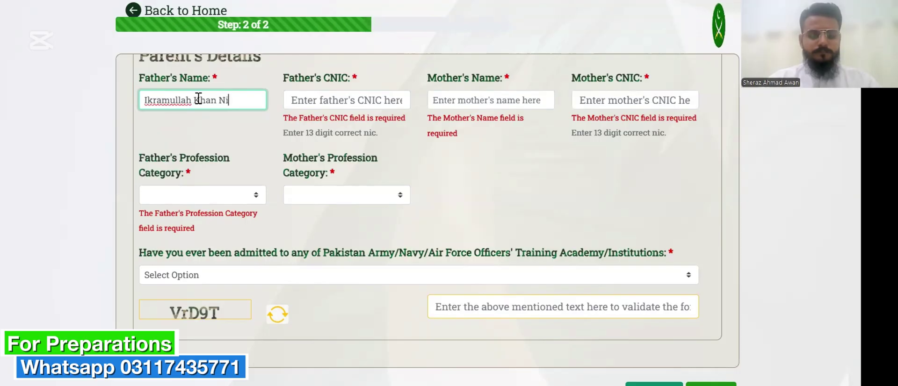
{"action": "type", "text": "azi"}
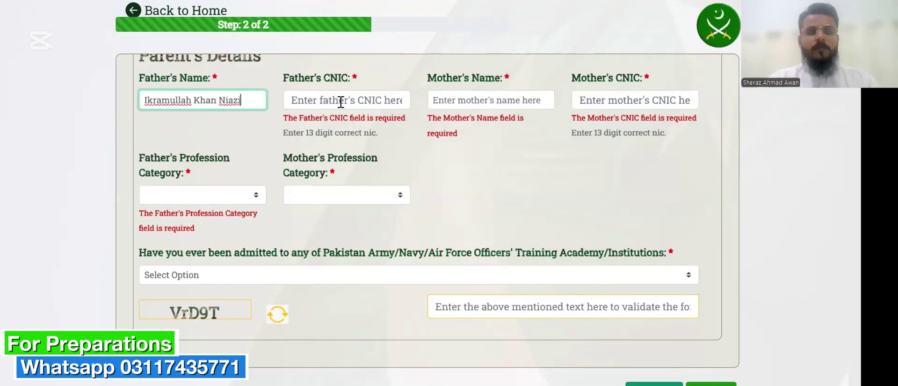
{"action": "left_click", "coordinate": [342, 102]}
{"action": "type", "text": "00000"}
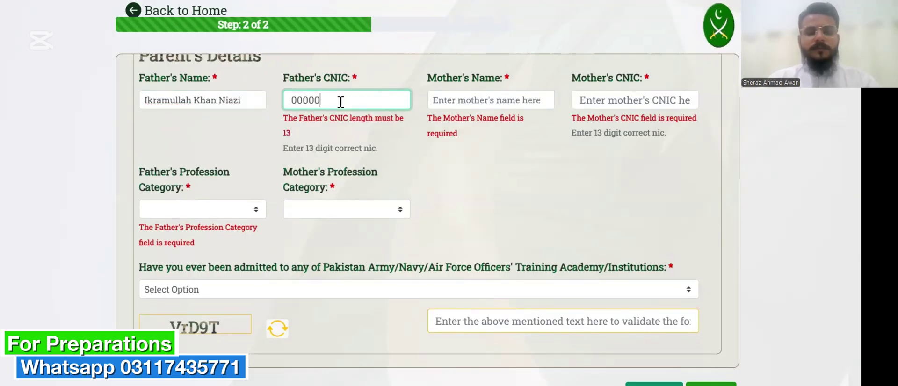
{"action": "type", "text": "-0000000-7"}
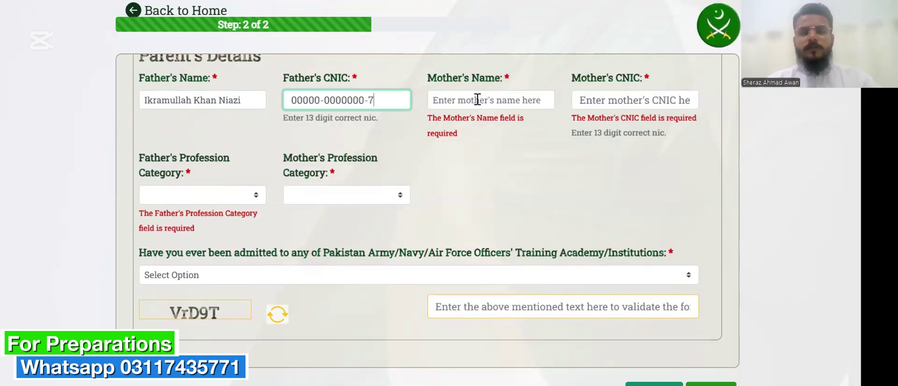
Enter the mother's full name and her CNIC, correcting mistyped digits.
{"action": "left_click", "coordinate": [477, 100]}
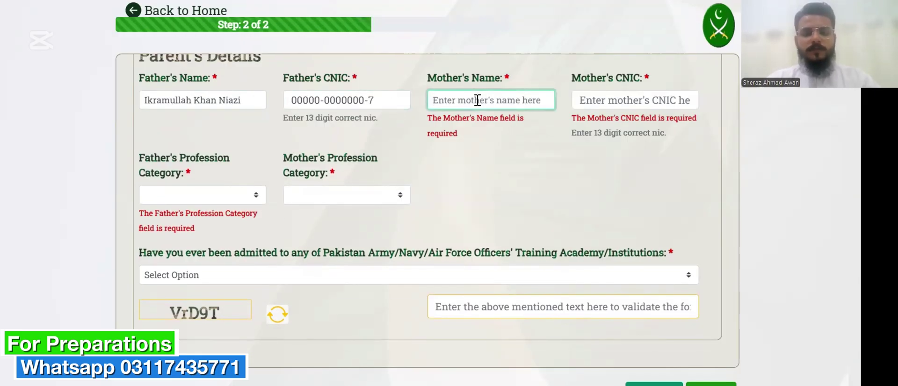
{"action": "type", "text": "Shaukat"}
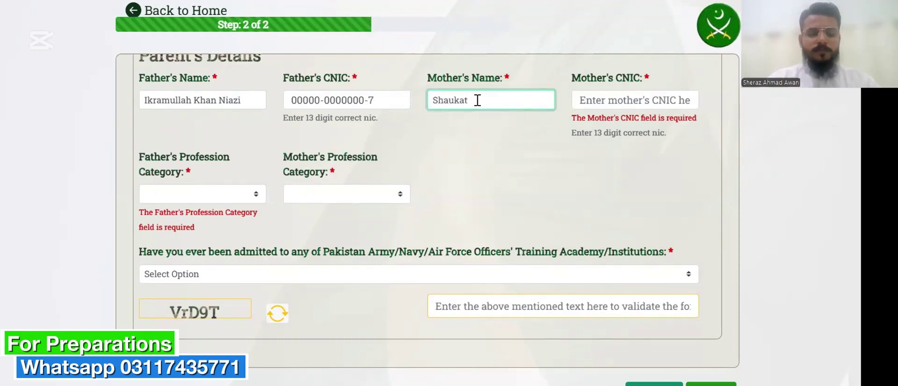
{"action": "type", "text": " Khanum"}
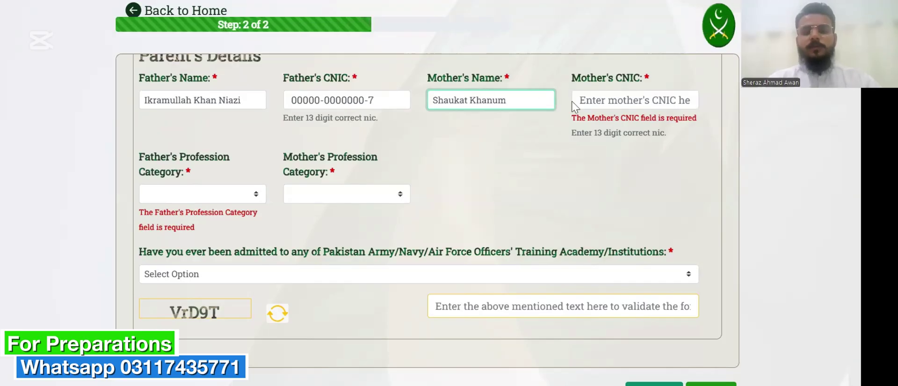
{"action": "left_click", "coordinate": [598, 102]}
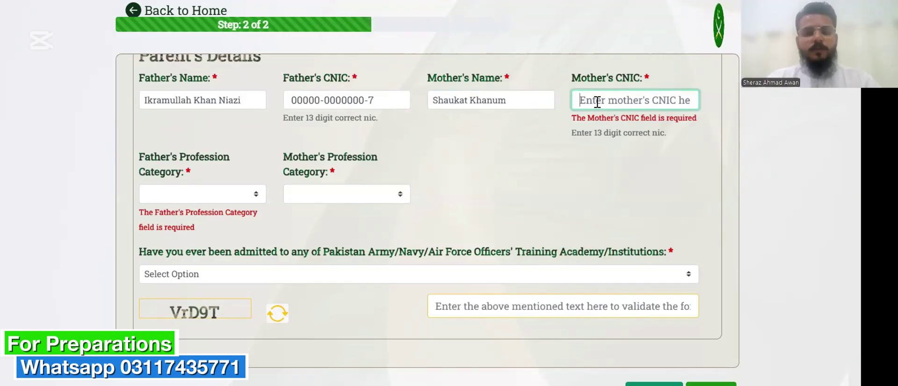
{"action": "type", "text": "3"}
{"action": "key", "text": "BackSpace"}
{"action": "type", "text": "00"}
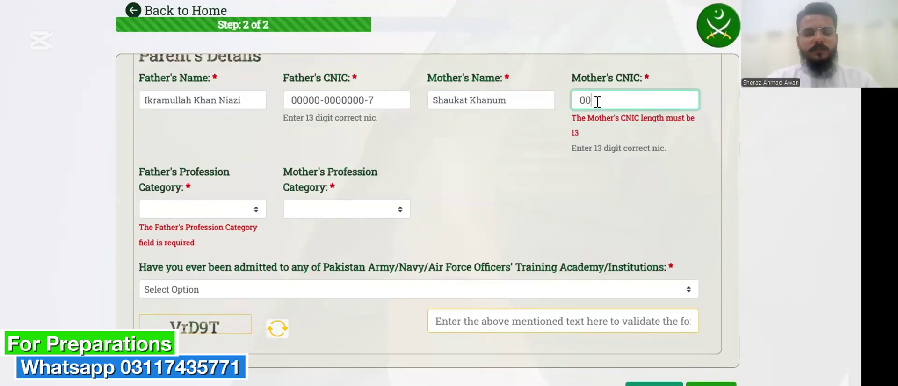
{"action": "type", "text": "000-0000000-0"}
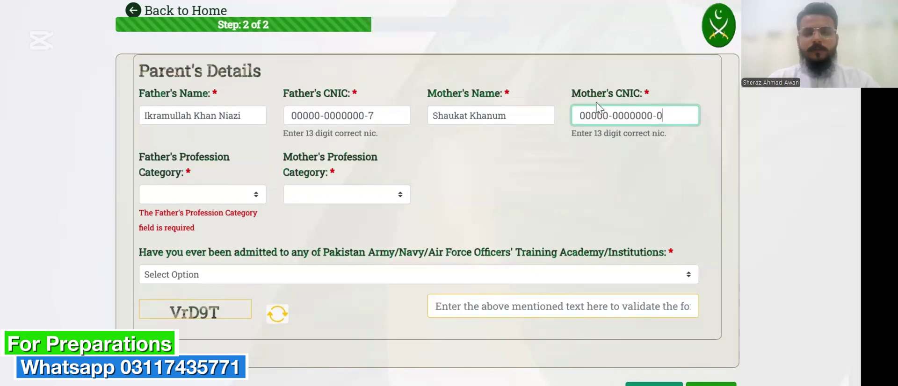
{"action": "key", "text": "BackSpace"}
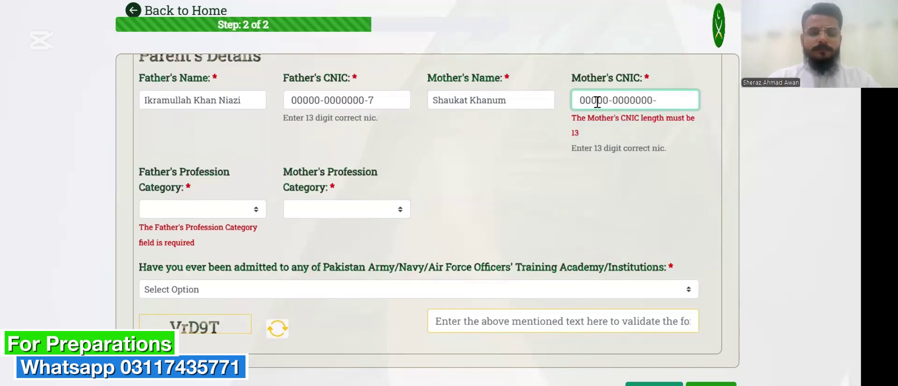
Add the mother's CNIC's final digit and set the father's profession category to Private Job.
{"action": "type", "text": "6"}
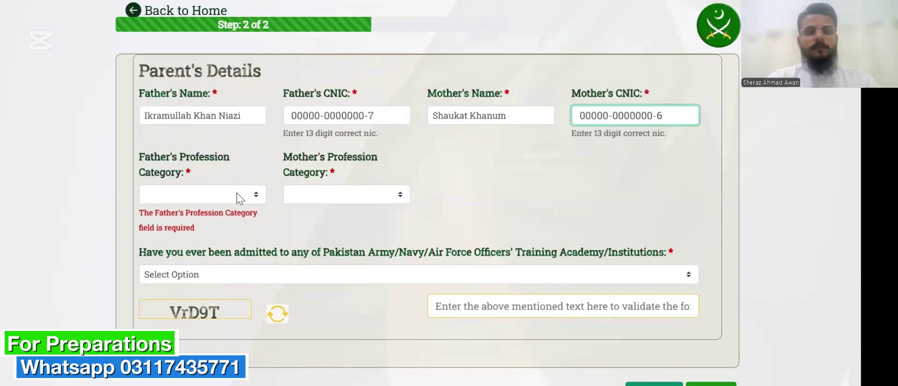
{"action": "left_click", "coordinate": [237, 194]}
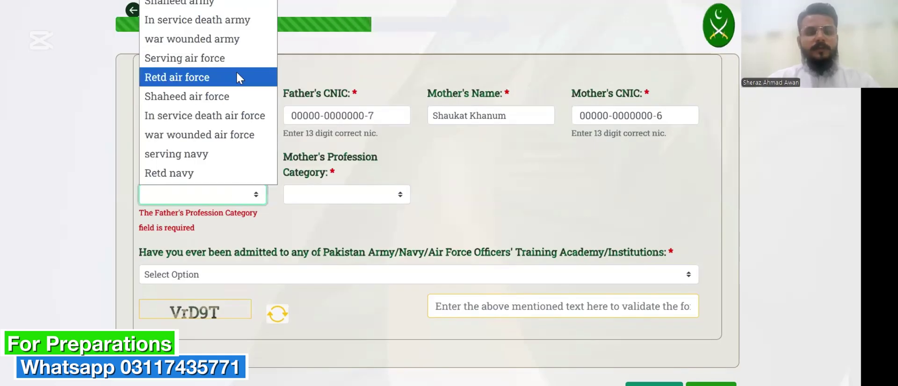
{"action": "left_click", "coordinate": [380, 153]}
{"action": "scroll", "coordinate": [380, 153], "scroll_direction": "down", "scroll_amount": 1}
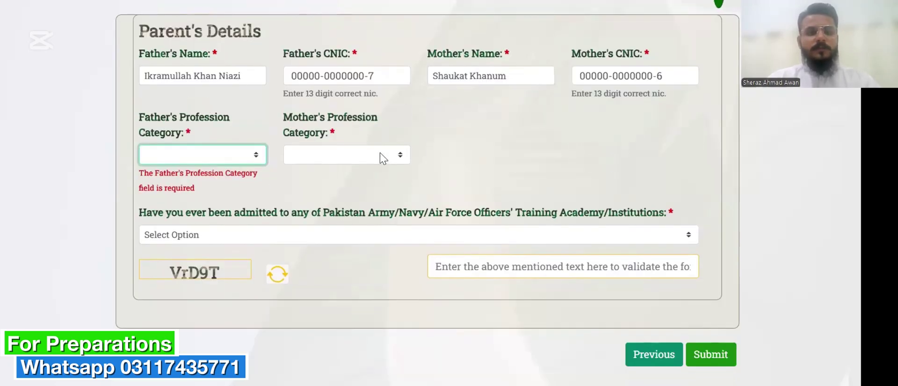
{"action": "left_click", "coordinate": [243, 161]}
{"action": "scroll", "coordinate": [236, 89], "scroll_direction": "down", "scroll_amount": 1}
{"action": "scroll", "coordinate": [233, 91], "scroll_direction": "up", "scroll_amount": 1}
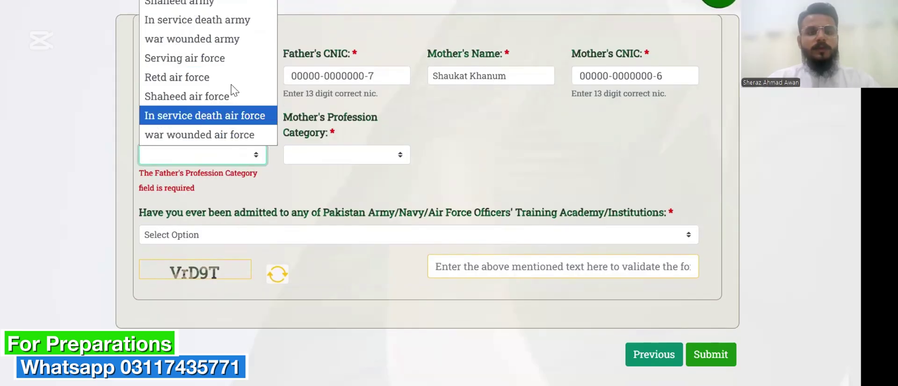
{"action": "scroll", "coordinate": [234, 91], "scroll_direction": "down", "scroll_amount": 3}
{"action": "scroll", "coordinate": [234, 86], "scroll_direction": "up", "scroll_amount": 3}
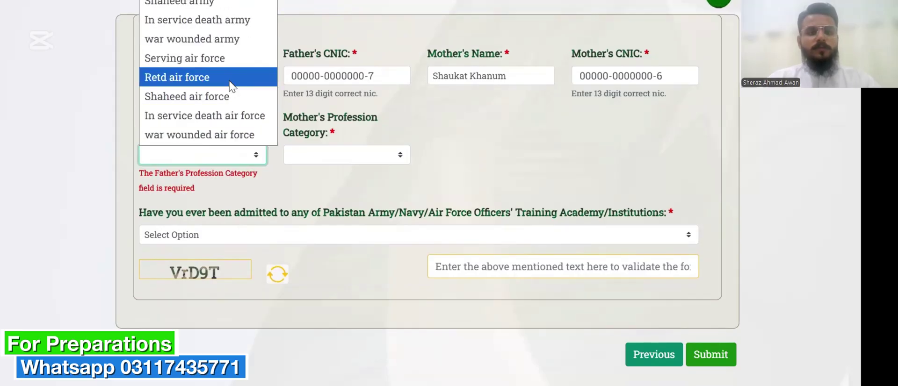
{"action": "scroll", "coordinate": [396, 81], "scroll_direction": "up", "scroll_amount": 1}
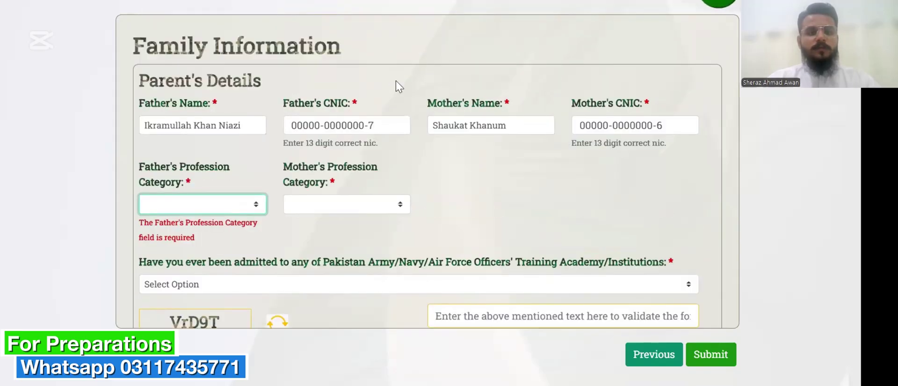
{"action": "left_click", "coordinate": [225, 209]}
{"action": "scroll", "coordinate": [220, 86], "scroll_direction": "down", "scroll_amount": 2}
{"action": "scroll", "coordinate": [226, 80], "scroll_direction": "up", "scroll_amount": 2}
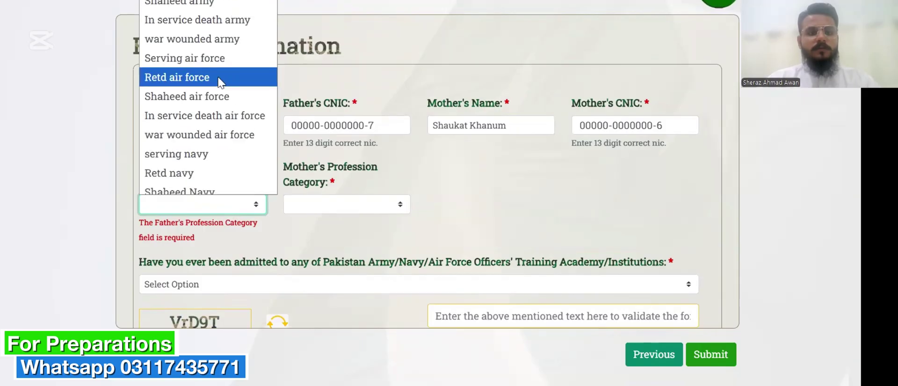
{"action": "left_click", "coordinate": [378, 140]}
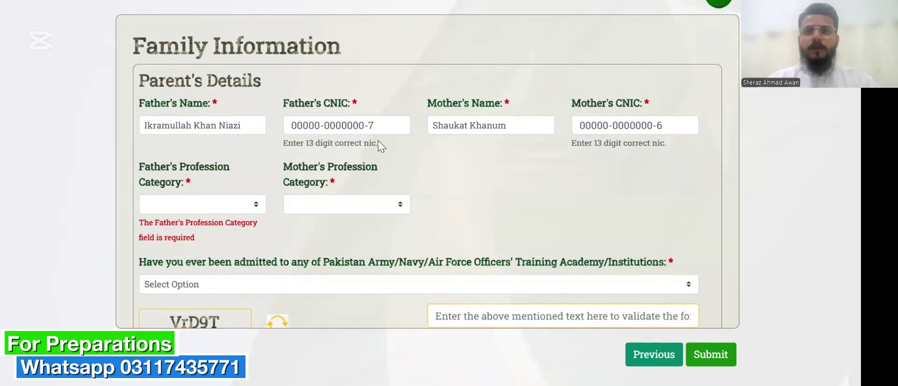
{"action": "left_click", "coordinate": [236, 201]}
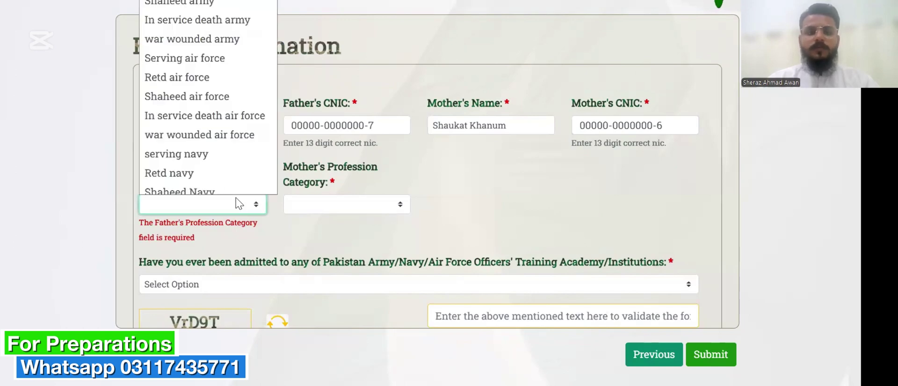
{"action": "scroll", "coordinate": [215, 162], "scroll_direction": "down", "scroll_amount": 2}
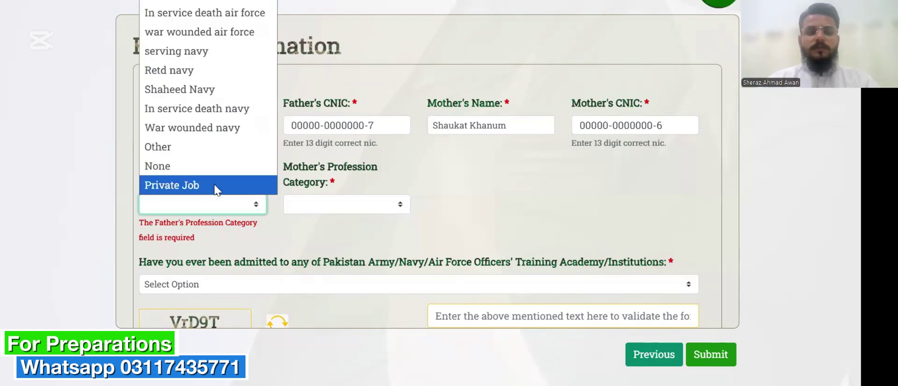
{"action": "scroll", "coordinate": [215, 186], "scroll_direction": "up", "scroll_amount": 2}
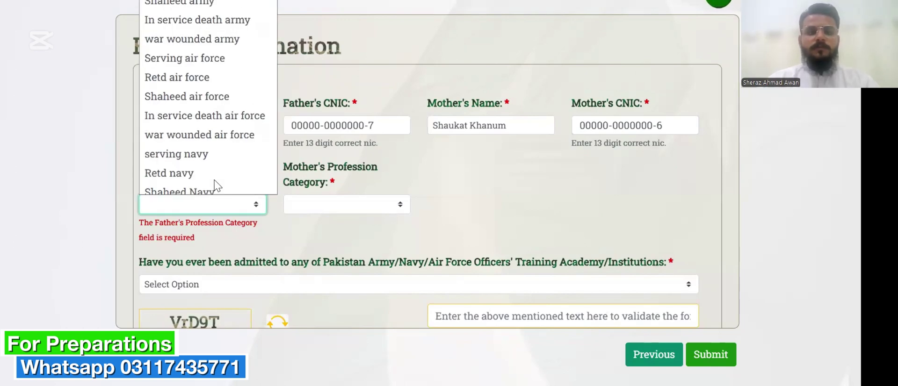
{"action": "scroll", "coordinate": [206, 180], "scroll_direction": "down", "scroll_amount": 3}
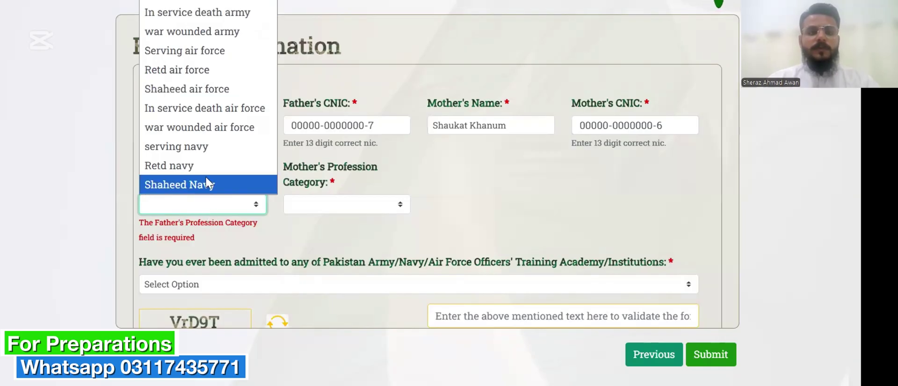
{"action": "left_click", "coordinate": [206, 185]}
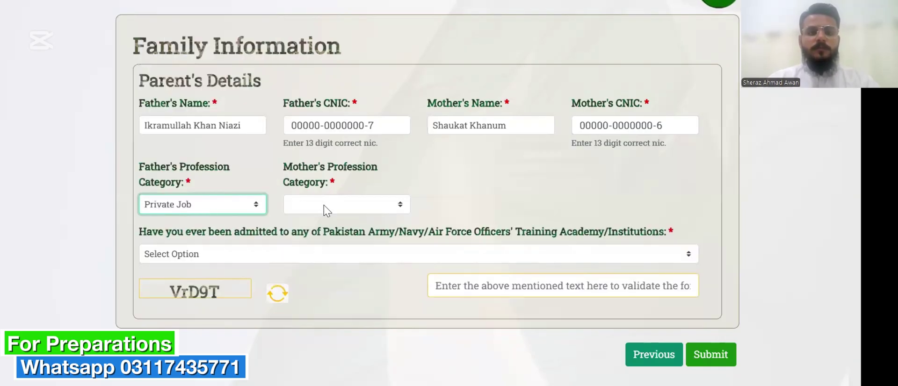
Set the mother's profession category to House Wife.
{"action": "left_click", "coordinate": [323, 205]}
{"action": "scroll", "coordinate": [324, 162], "scroll_direction": "down", "scroll_amount": 3}
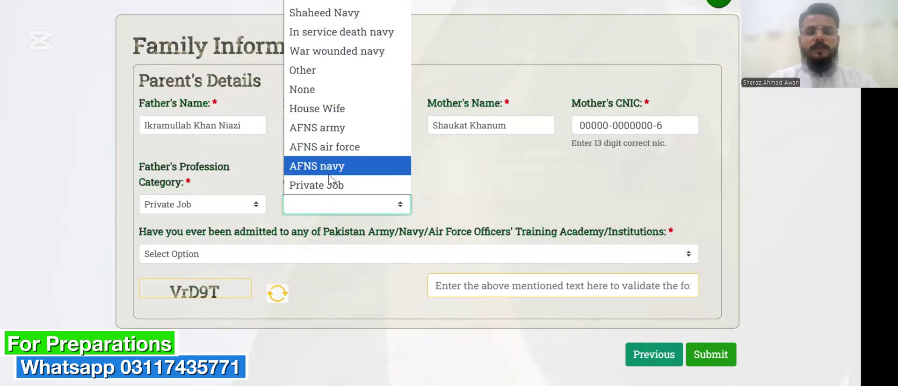
{"action": "scroll", "coordinate": [330, 178], "scroll_direction": "up", "scroll_amount": 2}
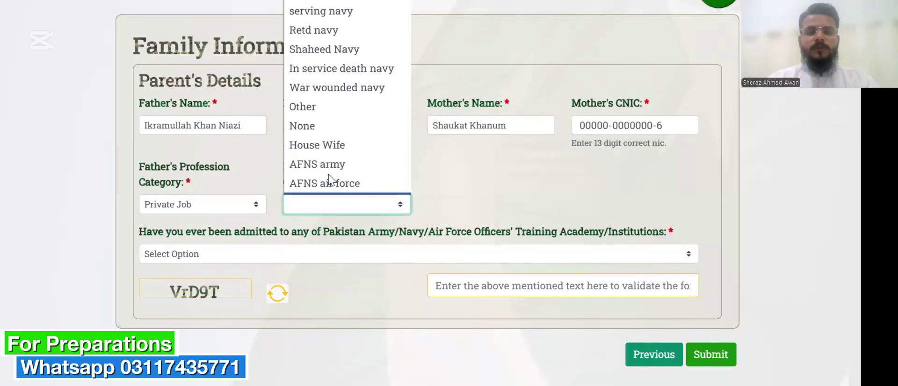
{"action": "left_click", "coordinate": [326, 146]}
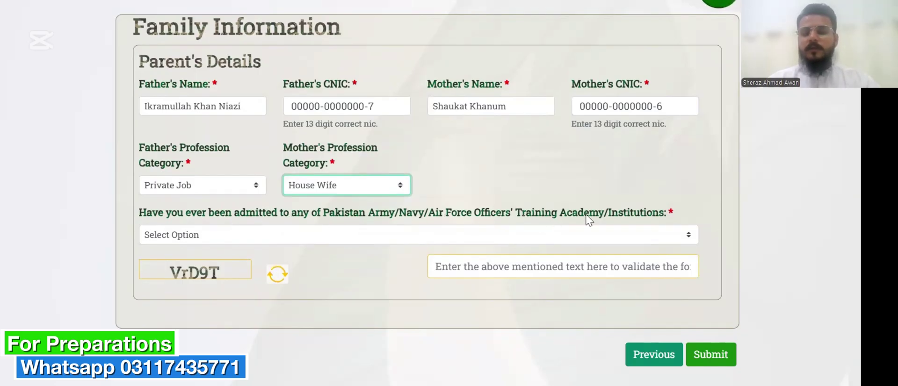
Answer NO to prior academy admission, type the displayed captcha text, and submit the form.
{"action": "left_click", "coordinate": [627, 236]}
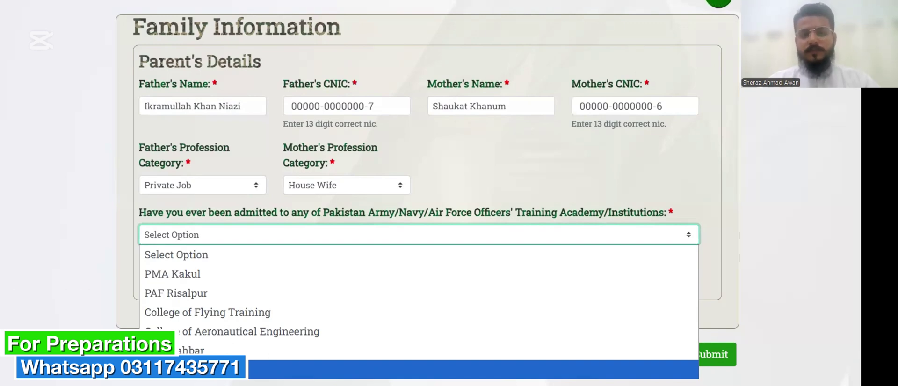
{"action": "left_click", "coordinate": [327, 370]}
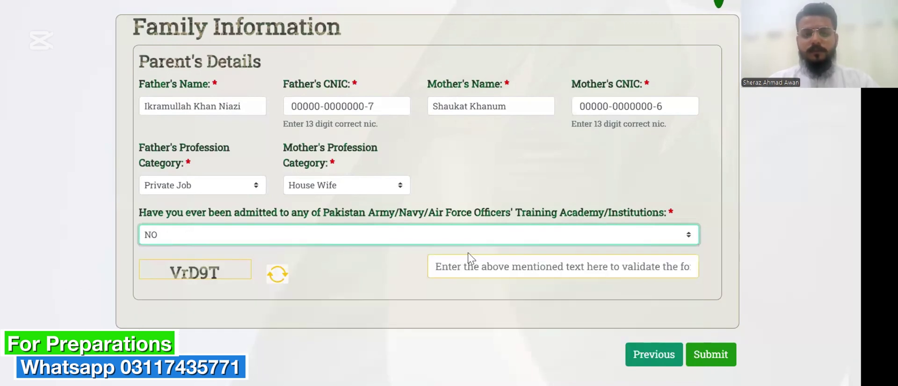
{"action": "left_click", "coordinate": [481, 266]}
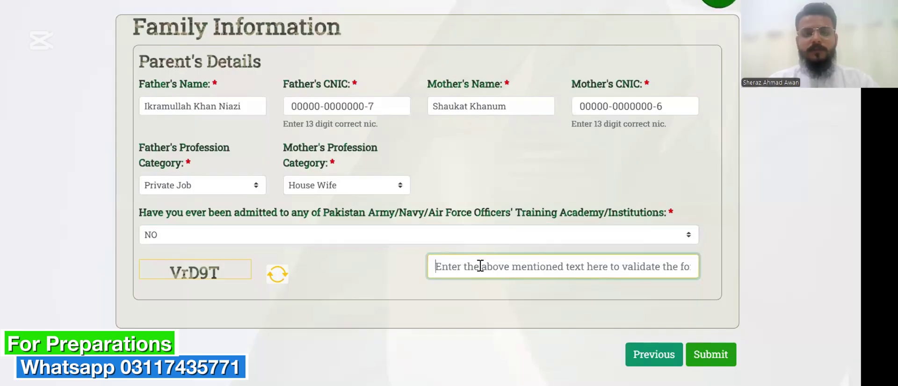
{"action": "type", "text": "Vr"}
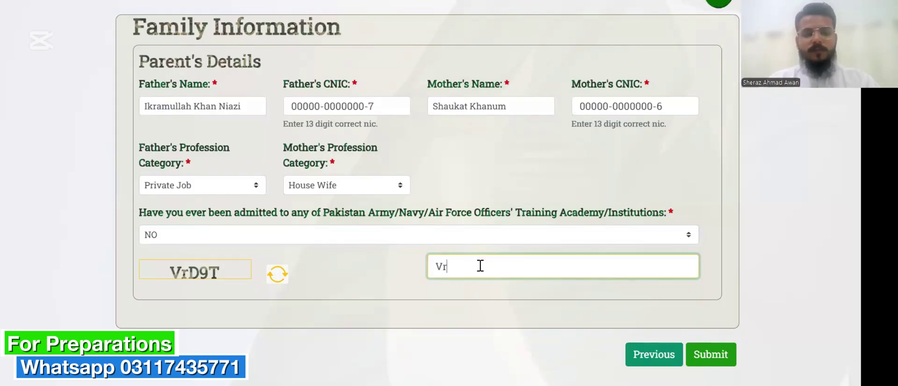
{"action": "type", "text": "D"}
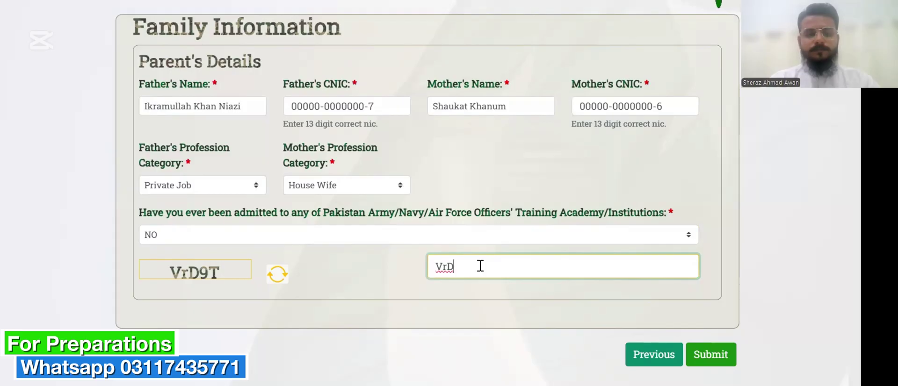
{"action": "type", "text": "9T"}
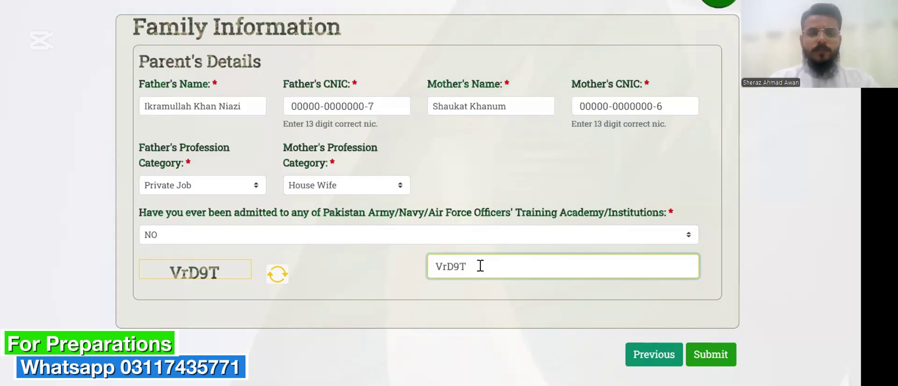
{"action": "left_click", "coordinate": [618, 314]}
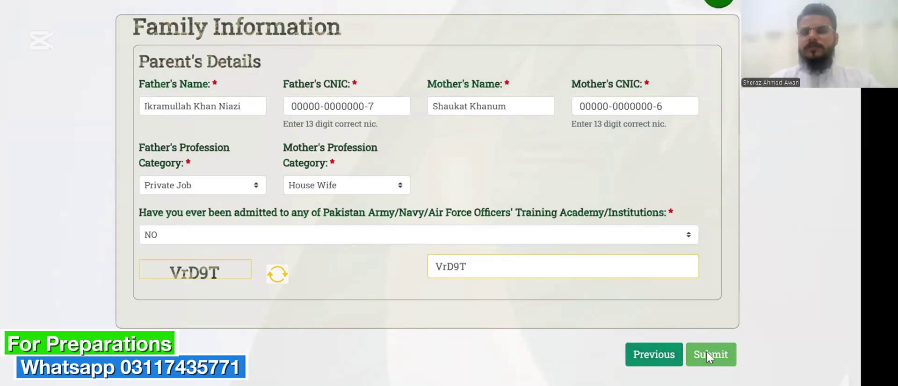